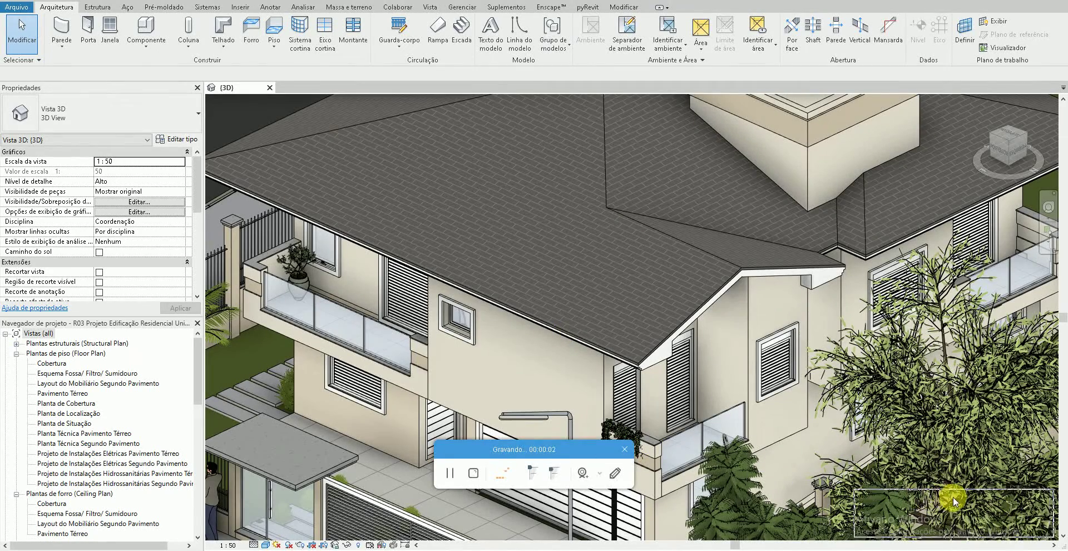
# Zoom the 3D view in on the small framed window on the upper facade.
pyautogui.moveTo(946, 495); pyautogui.dragTo(953, 496)
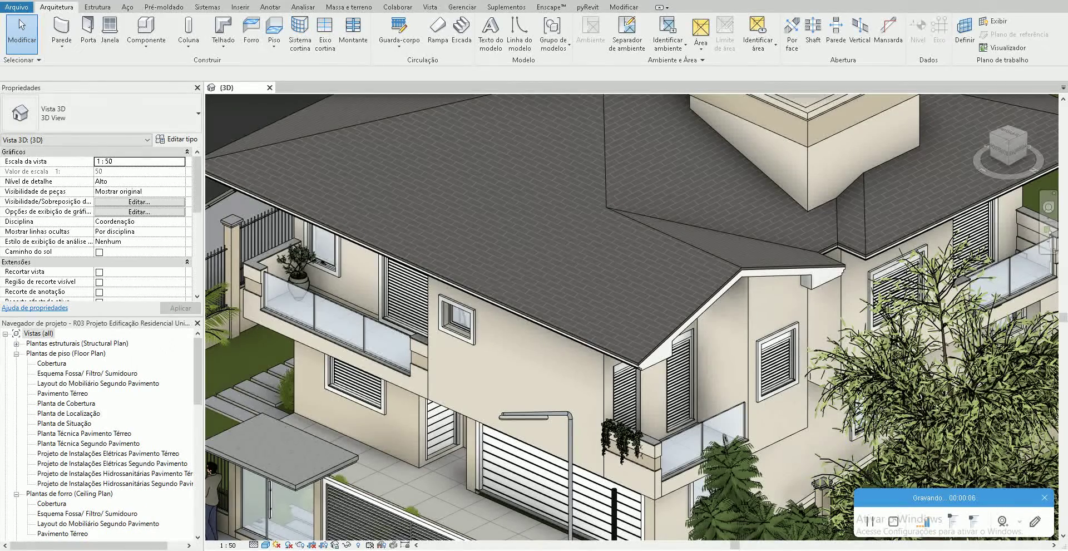
pyautogui.scroll(4, 456, 365)
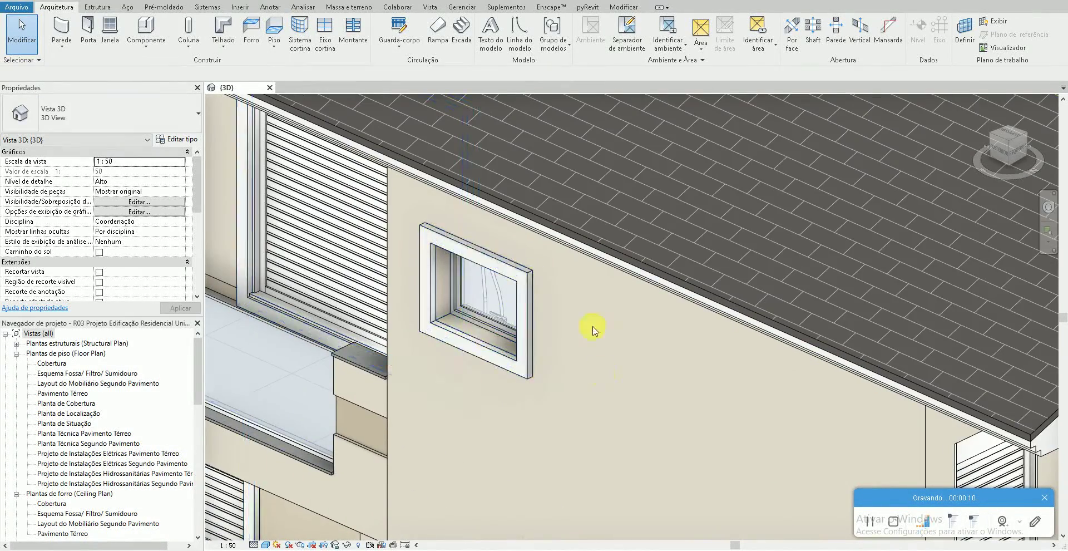
# Open the window's thick frame in place, delete it, and pan back across the house.
pyautogui.doubleClick(521, 289)
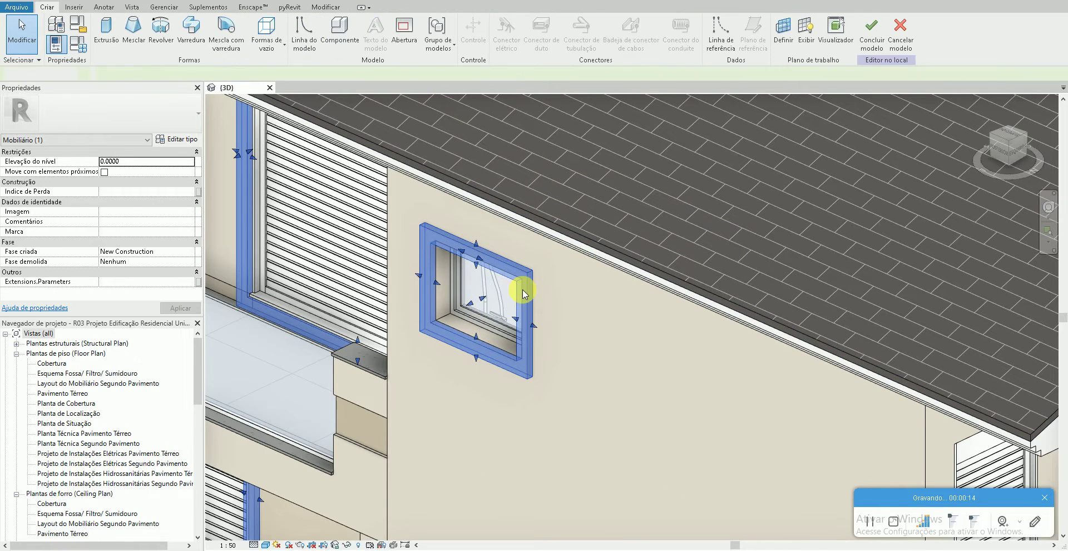
pyautogui.press('Escape')
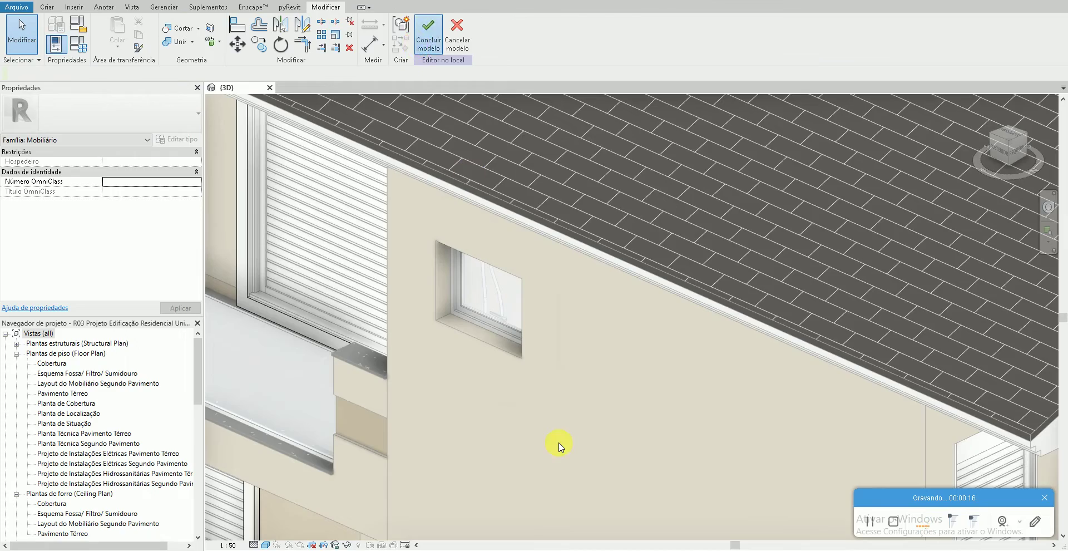
pyautogui.scroll(-5, 512, 436)
pyautogui.moveTo(515, 436)
pyautogui.mouseDown(button='middle')
pyautogui.moveTo(548, 375)
pyautogui.moveTo(545, 348)
pyautogui.moveTo(682, 336)
pyautogui.moveTo(684, 519)
pyautogui.moveTo(569, 394)
pyautogui.mouseUp(button='middle')
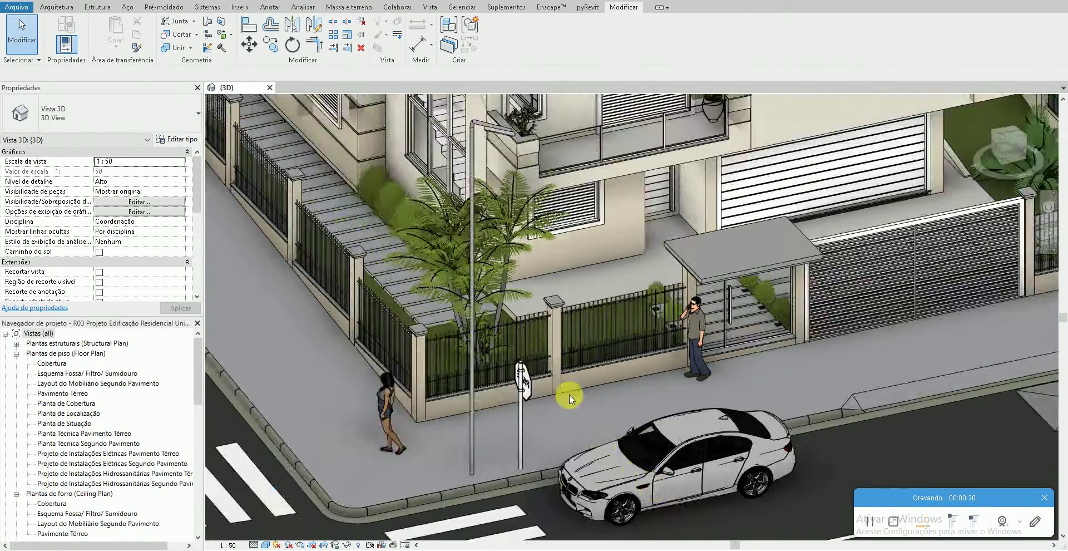
# Zoom out, pan toward the roof and balcony, then zoom in on the window below the roof edge.
pyautogui.scroll(-3, 569, 393)
pyautogui.scroll(-2, 551, 422)
pyautogui.scroll(3, 545, 429)
pyautogui.scroll(4, 539, 409)
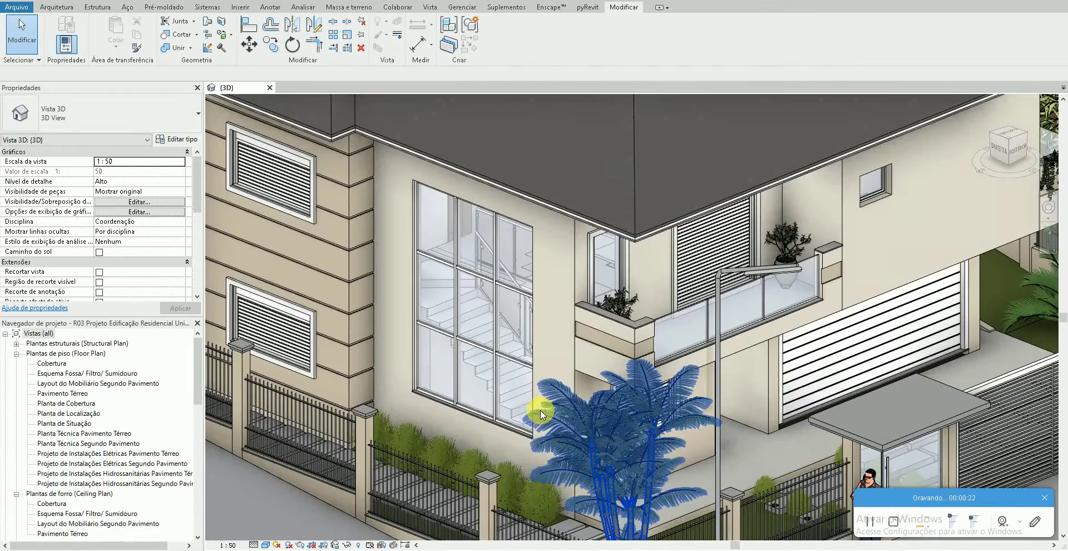
pyautogui.scroll(3, 286, 185)
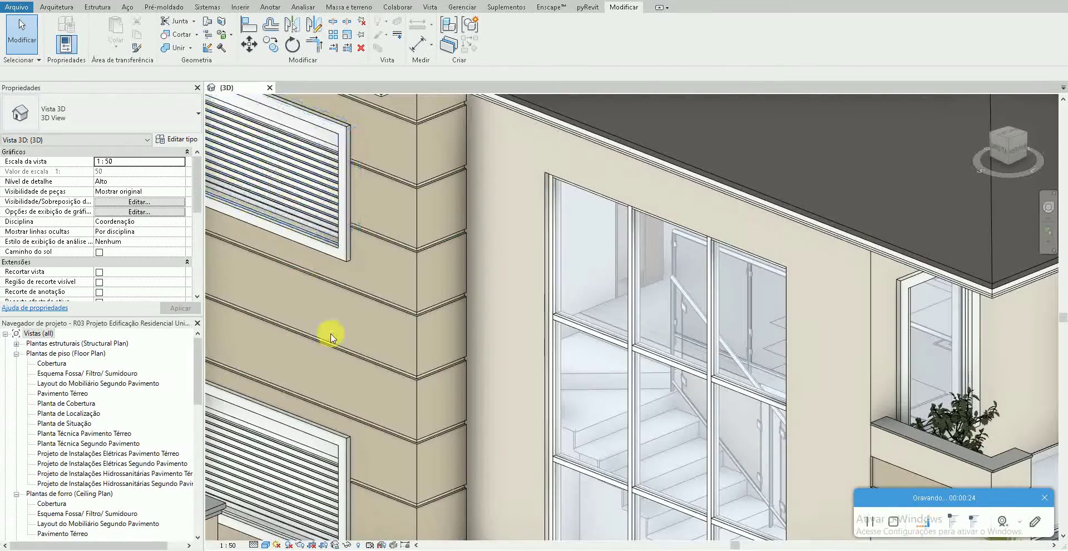
pyautogui.scroll(-3, 389, 289)
pyautogui.scroll(3, 767, 339)
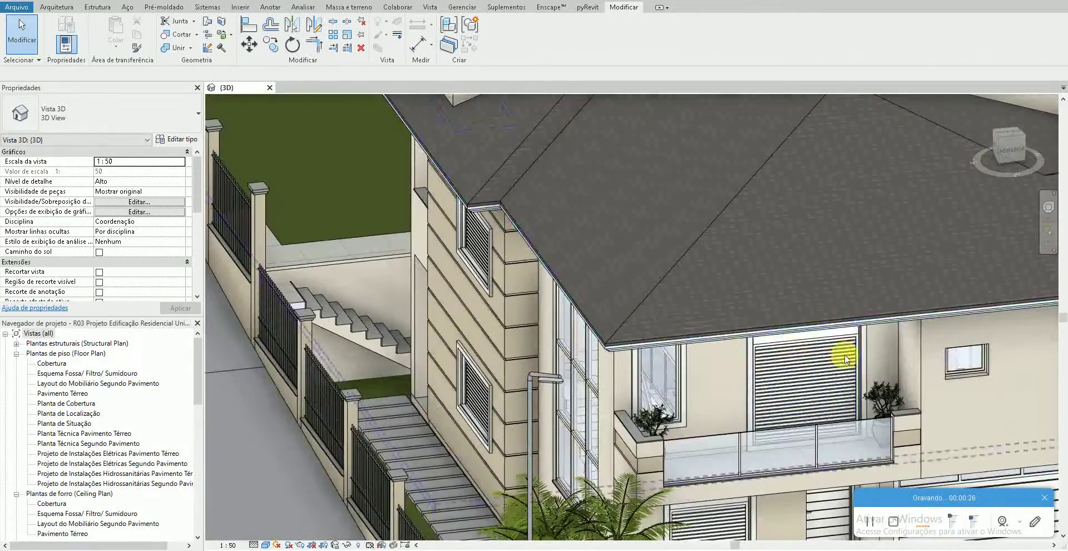
pyautogui.scroll(-3, 846, 359)
pyautogui.scroll(3, 488, 269)
pyautogui.moveTo(687, 484); pyautogui.dragTo(603, 434, button='middle')
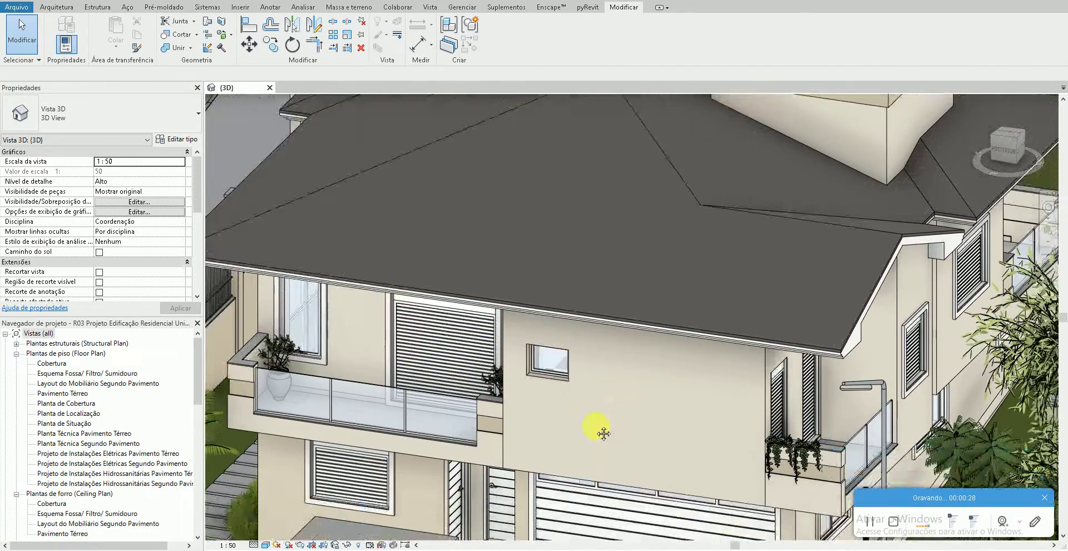
pyautogui.scroll(-2, 608, 431)
pyautogui.scroll(3, 648, 422)
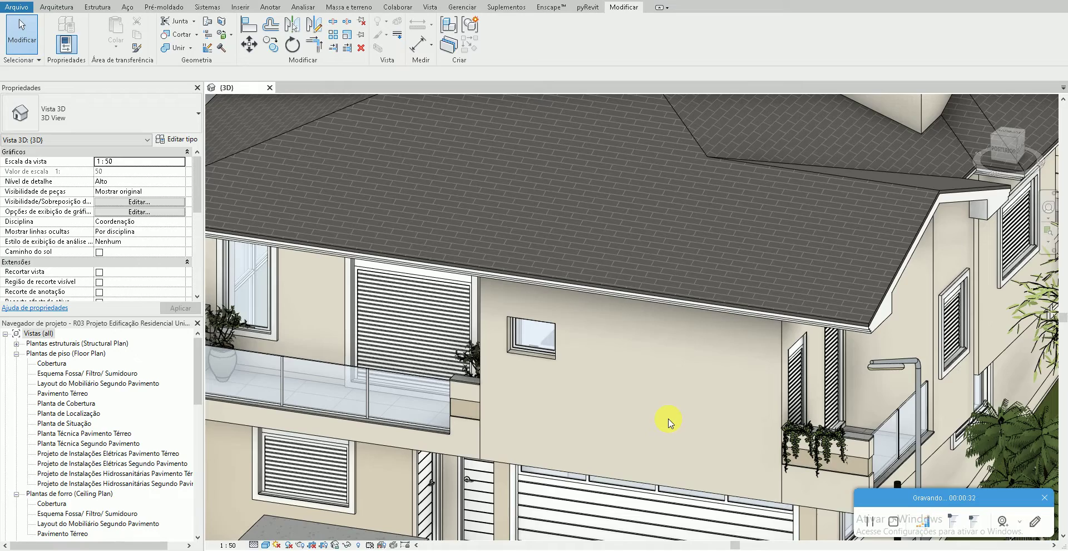
pyautogui.scroll(1, 584, 404)
pyautogui.scroll(1, 553, 374)
pyautogui.scroll(1, 565, 406)
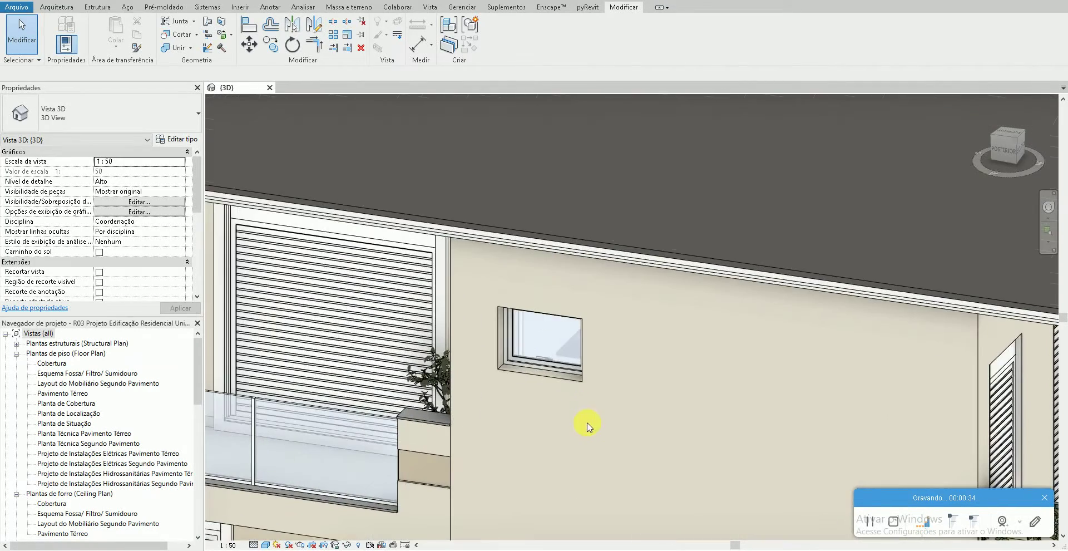
pyautogui.scroll(1, 578, 417)
# Create an in-place Modelos genéricos (Generic Models) element named 'Vidro'.
pyautogui.click(52, 7)
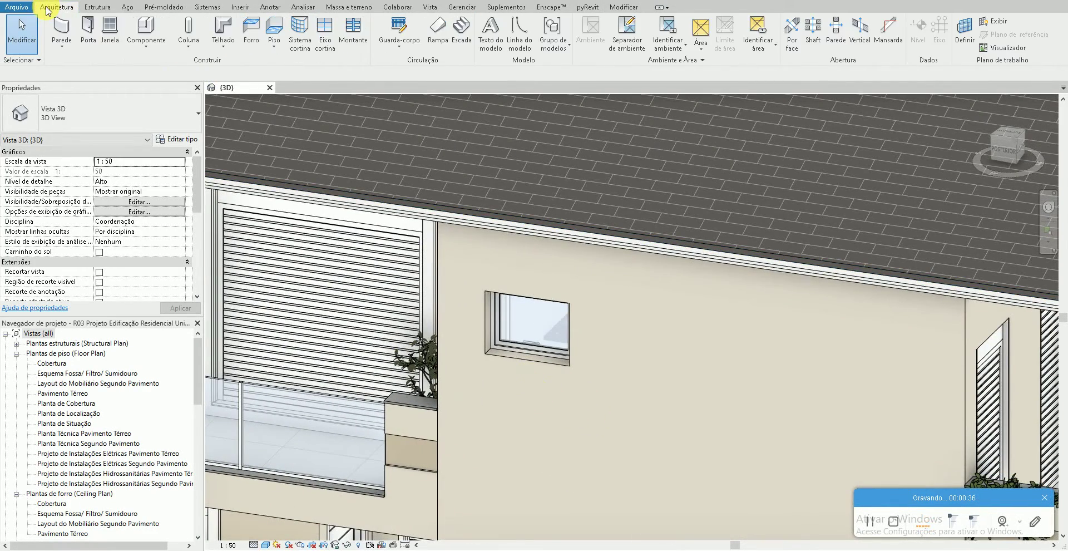
pyautogui.click(149, 50)
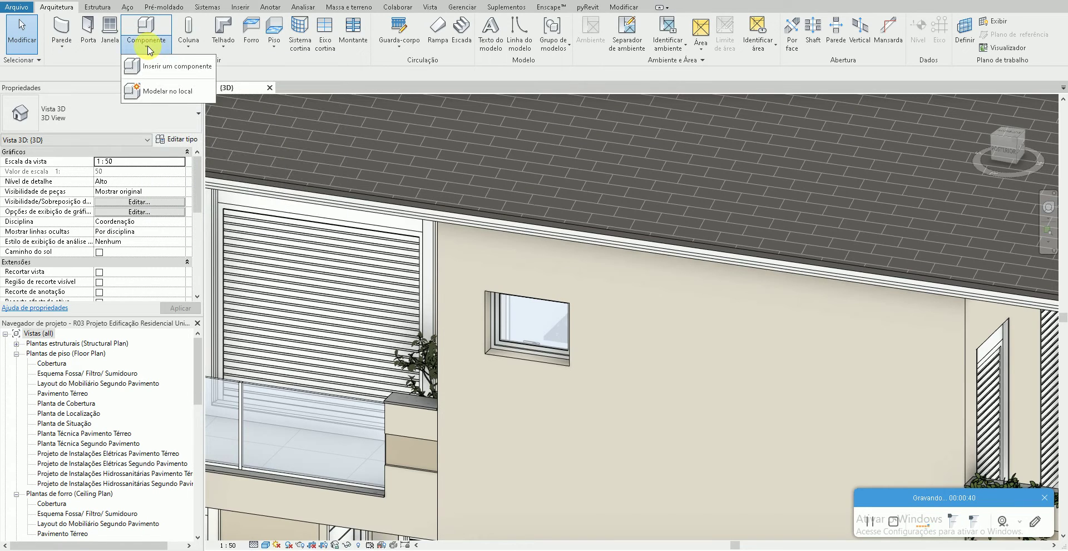
pyautogui.click(150, 90)
pyautogui.moveTo(334, 108); pyautogui.dragTo(236, 95)
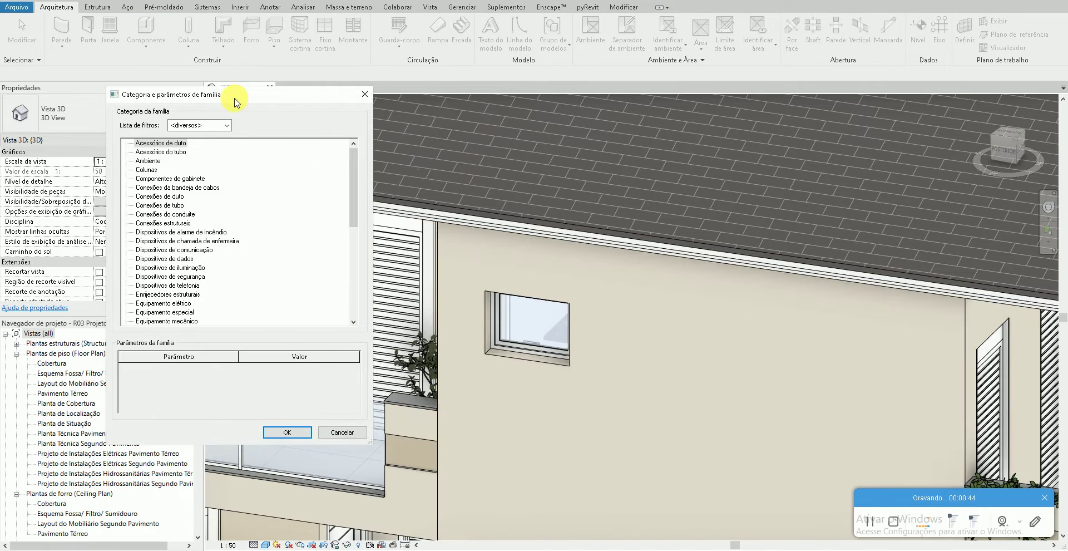
pyautogui.scroll(-2, 223, 256)
pyautogui.scroll(-2, 171, 268)
pyautogui.scroll(-1, 171, 268)
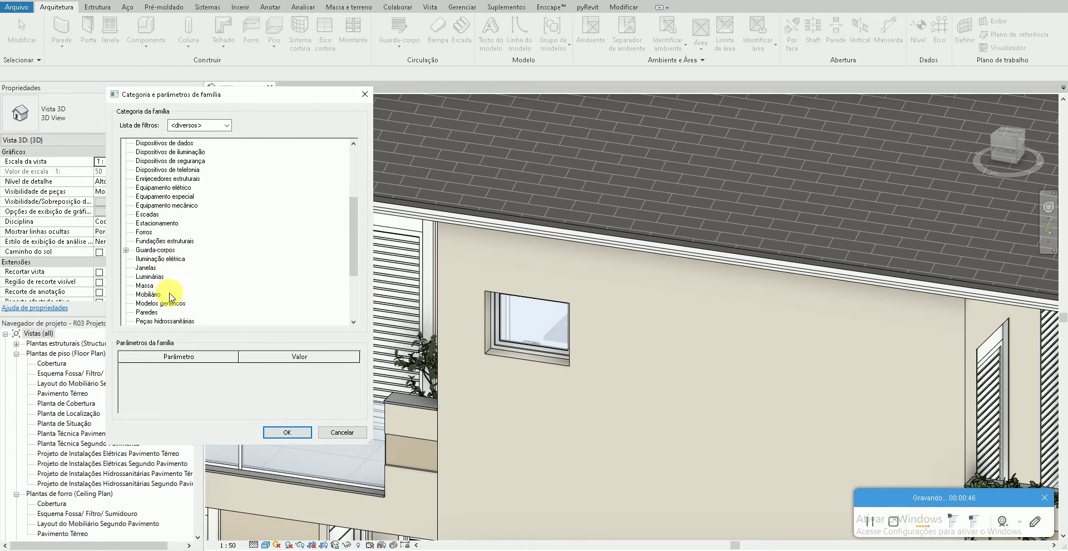
pyautogui.click(160, 303)
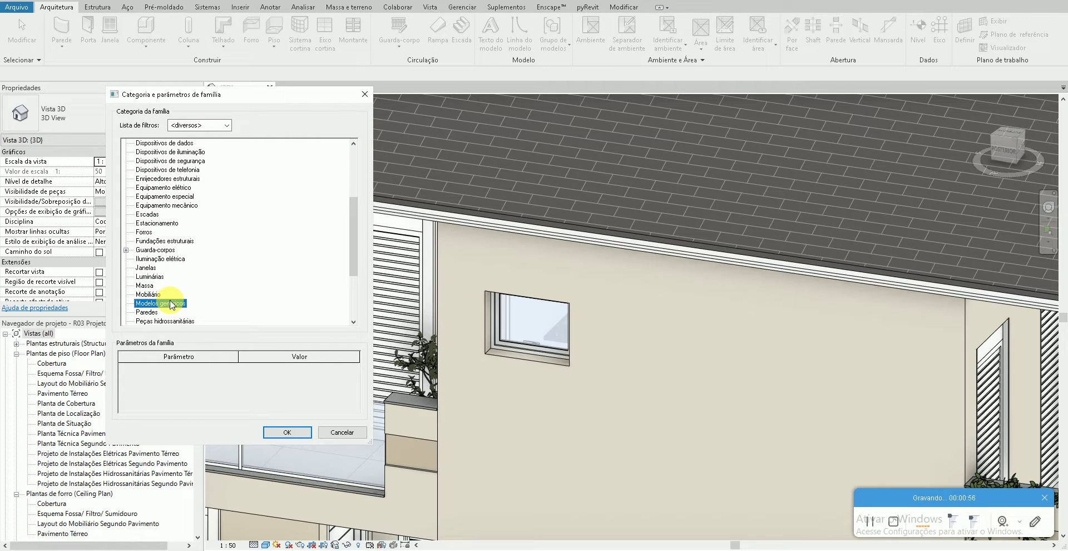
pyautogui.click(287, 432)
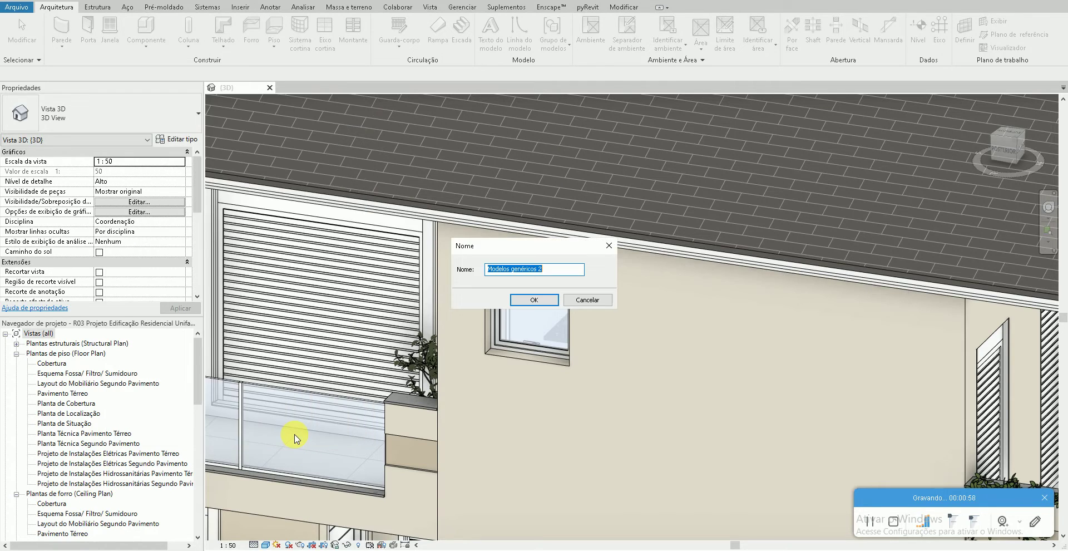
pyautogui.write('Vidro')
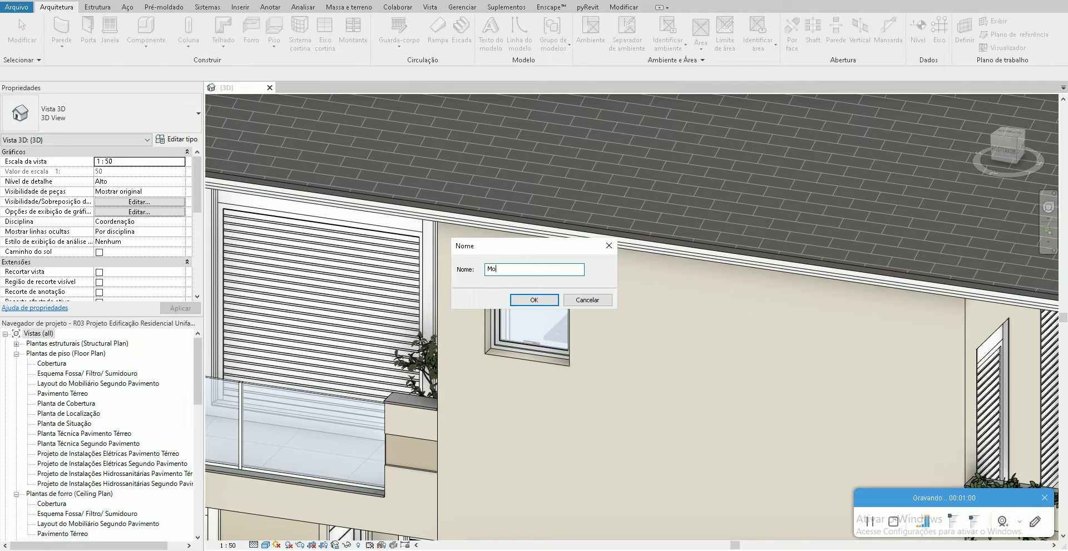
pyautogui.press('Return')
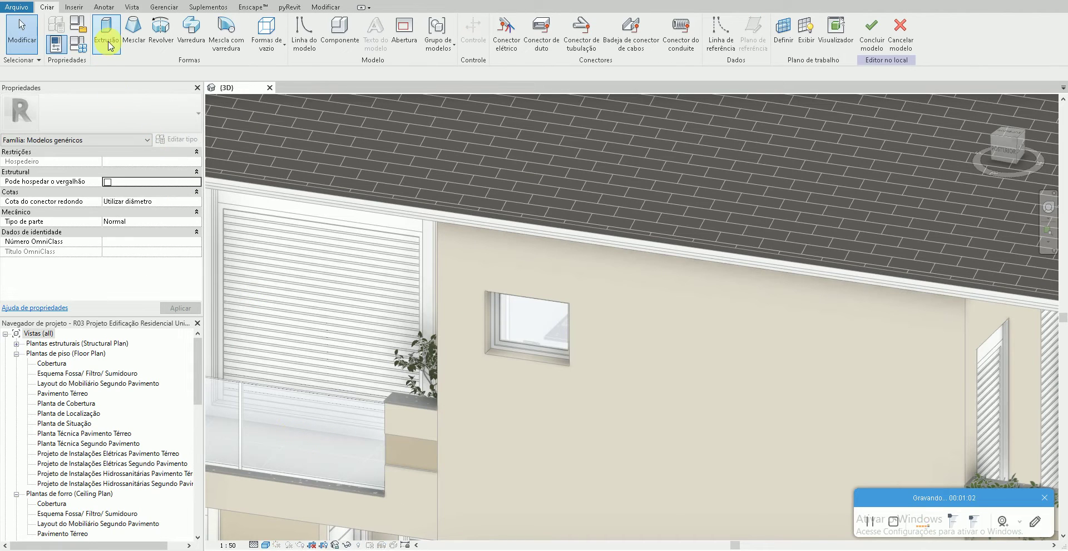
# Start an extrusion and set the facade wall face as its work plane.
pyautogui.click(106, 33)
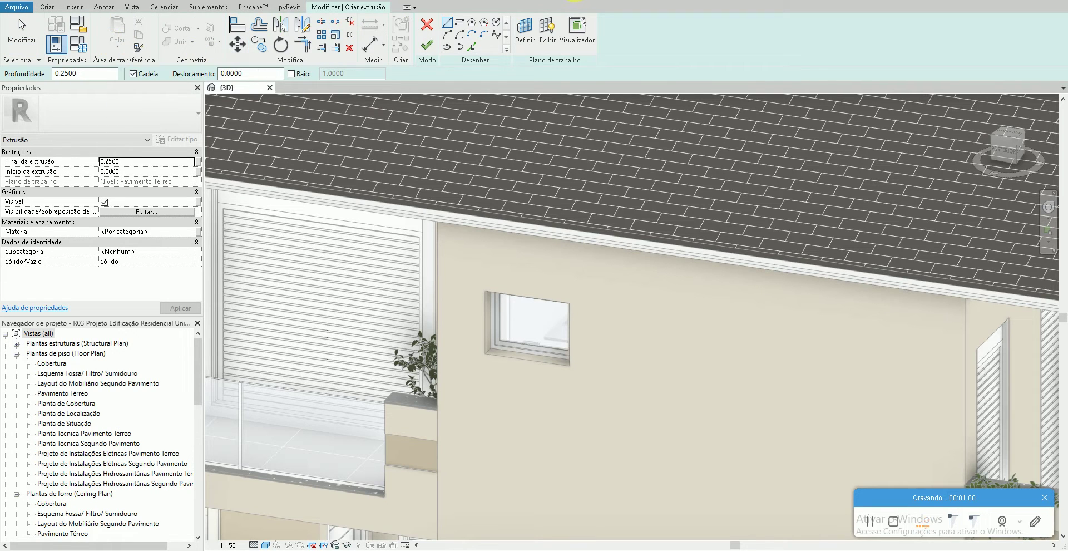
pyautogui.click(524, 33)
pyautogui.click(246, 219)
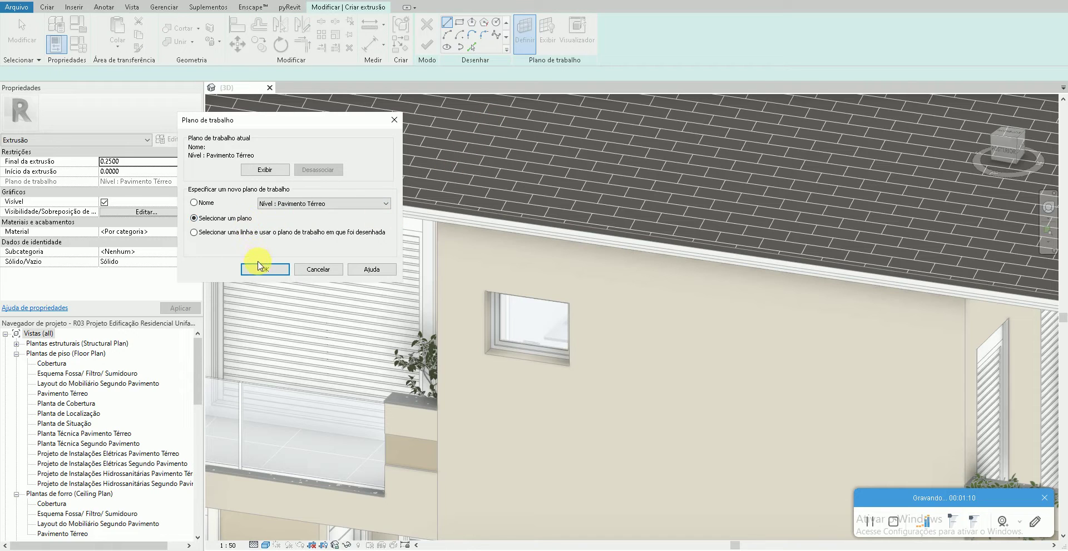
pyautogui.click(264, 269)
pyautogui.click(440, 266)
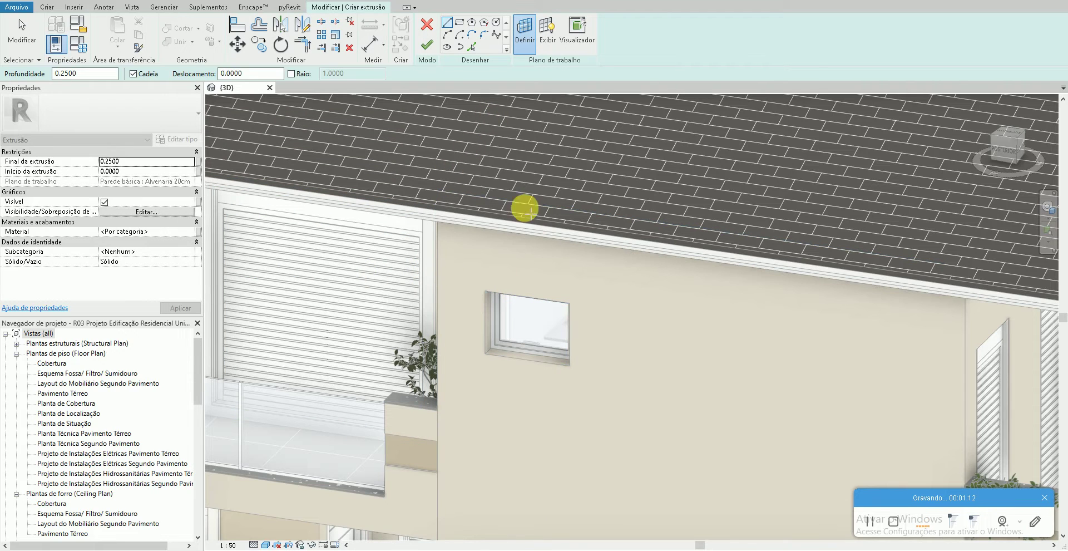
# Switch the sketch to Pick Lines and zoom in on the window opening.
pyautogui.click(472, 48)
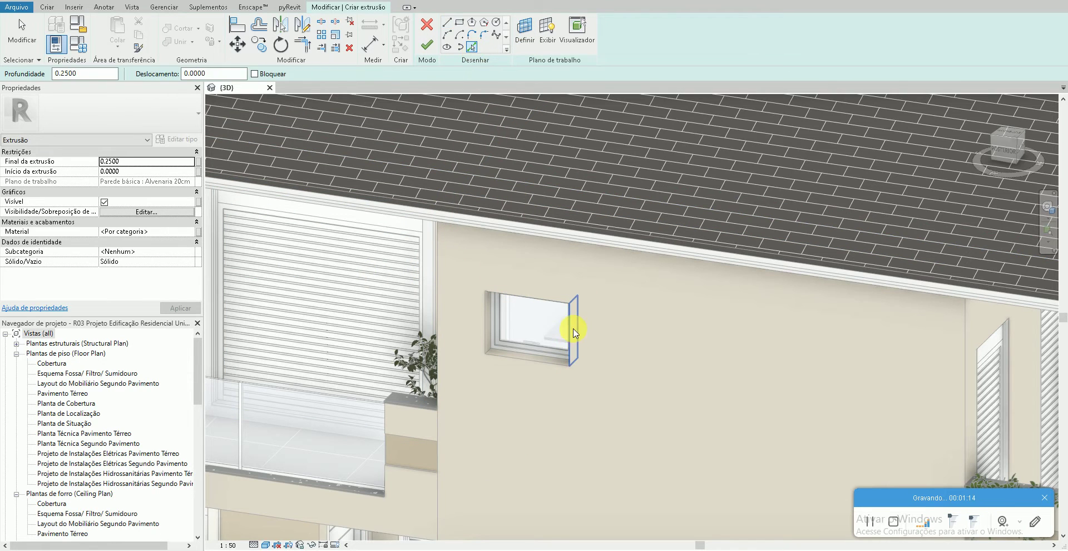
pyautogui.scroll(3, 575, 334)
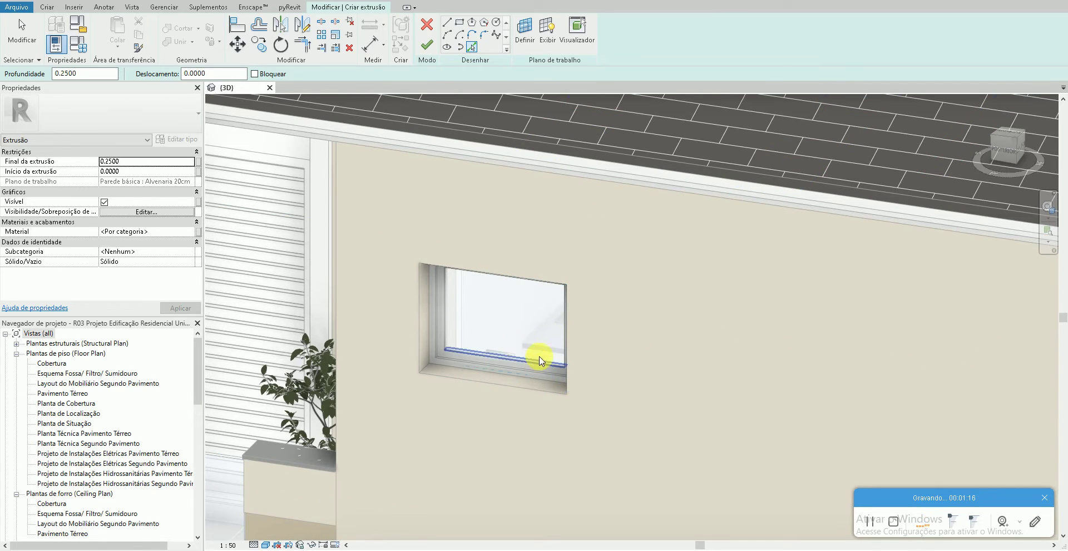
pyautogui.scroll(-2, 544, 396)
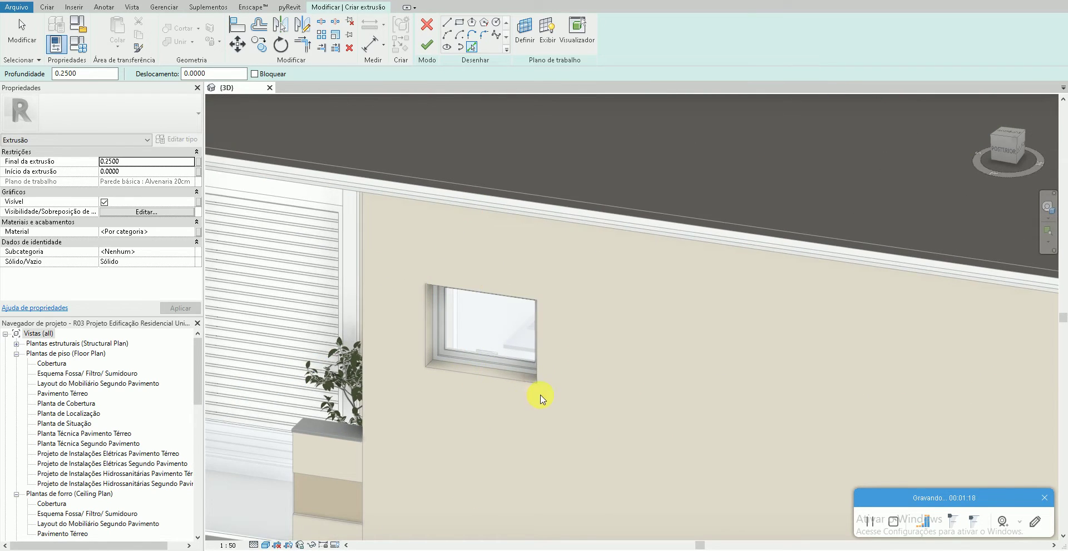
pyautogui.scroll(-2, 501, 303)
pyautogui.scroll(3, 451, 356)
pyautogui.scroll(2, 452, 387)
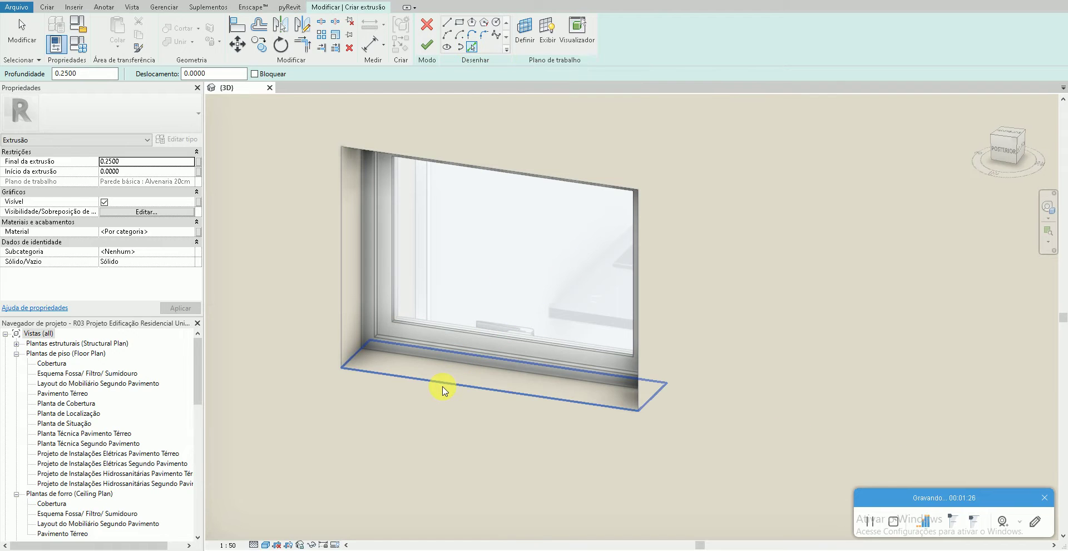
# Trace the small window opening's outline as sketch lines.
pyautogui.press('Tab')
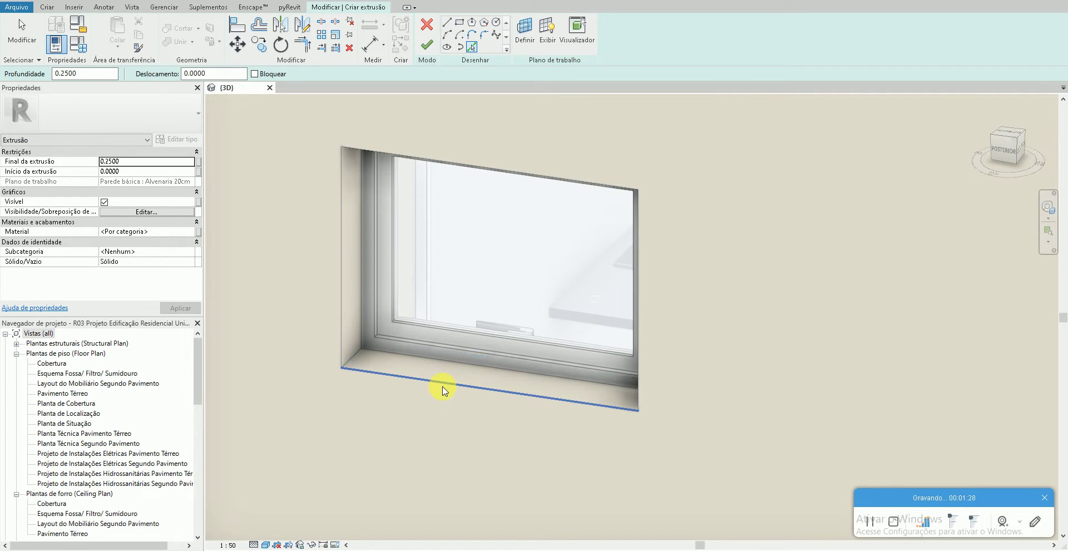
pyautogui.click(443, 390)
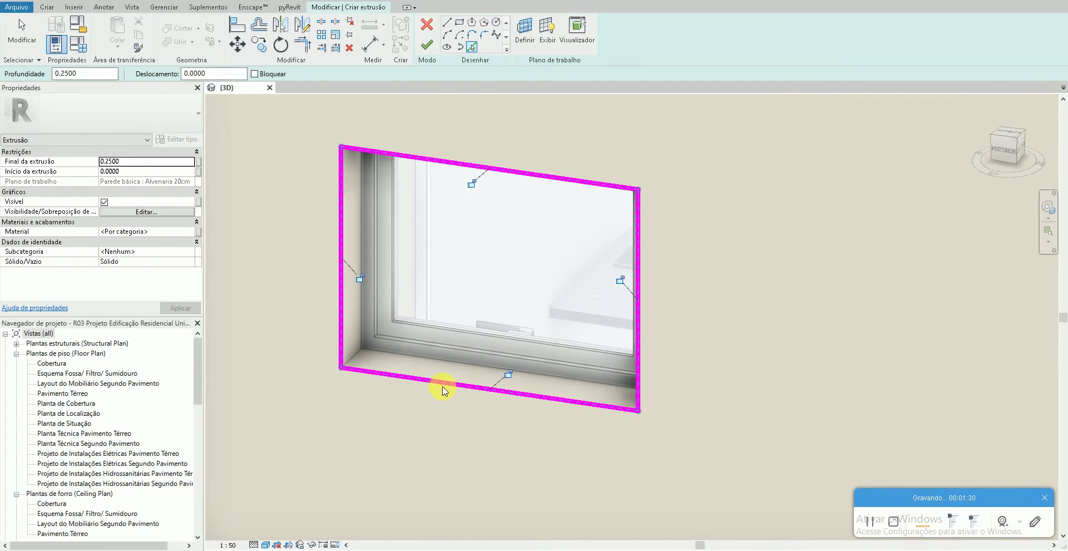
pyautogui.press('Escape')
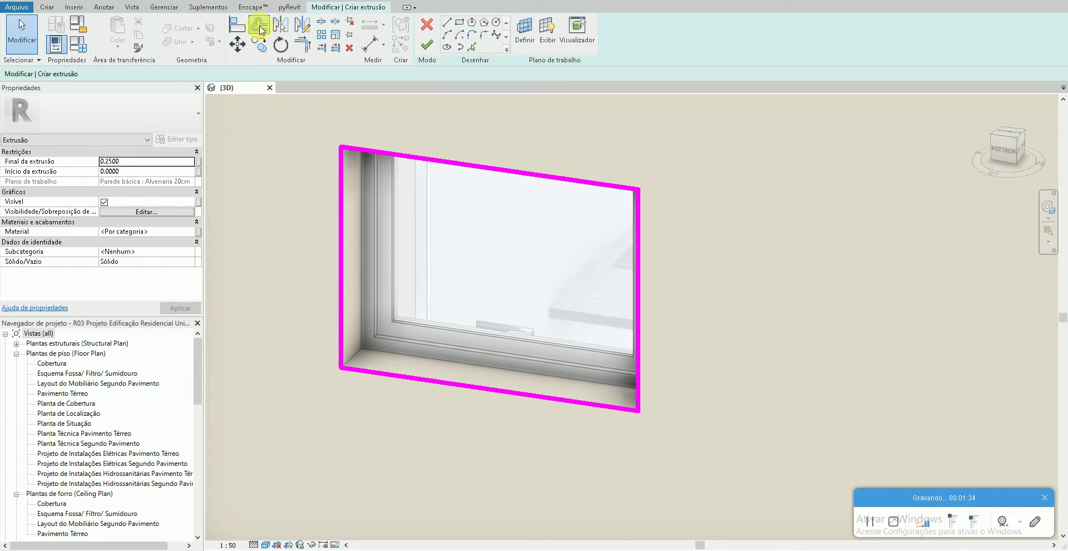
# Offset the whole sketch loop 0.1 outward to form a second outer loop.
pyautogui.click(260, 26)
pyautogui.doubleClick(261, 74)
pyautogui.write('.1')
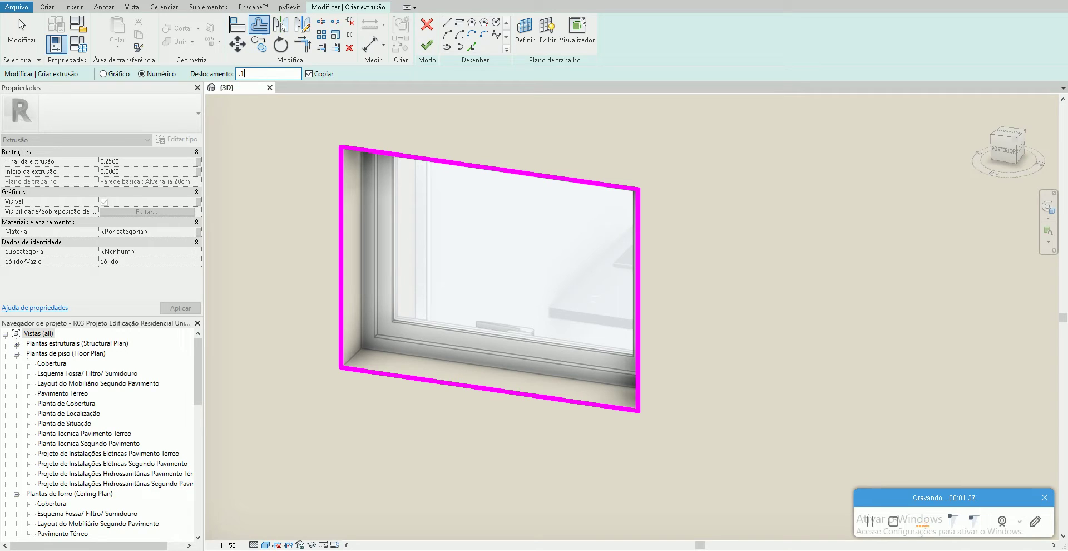
pyautogui.press('Return')
pyautogui.press('Tab')
pyautogui.click(339, 177)
pyautogui.press('Escape')
# Finish the sketch into a 0.25-deep frame extrusion and deselect it.
pyautogui.scroll(-2, 470, 272)
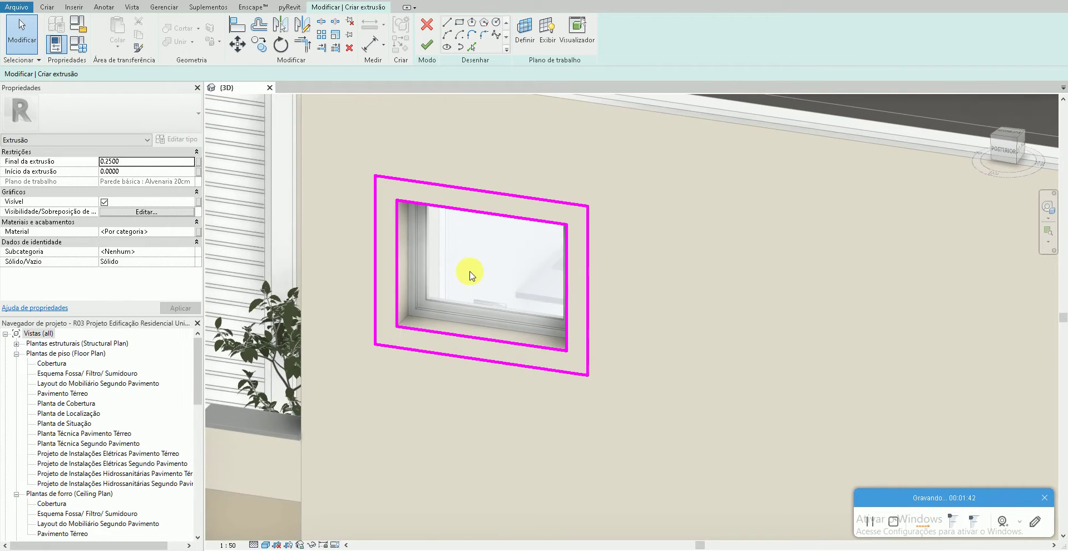
pyautogui.click(426, 44)
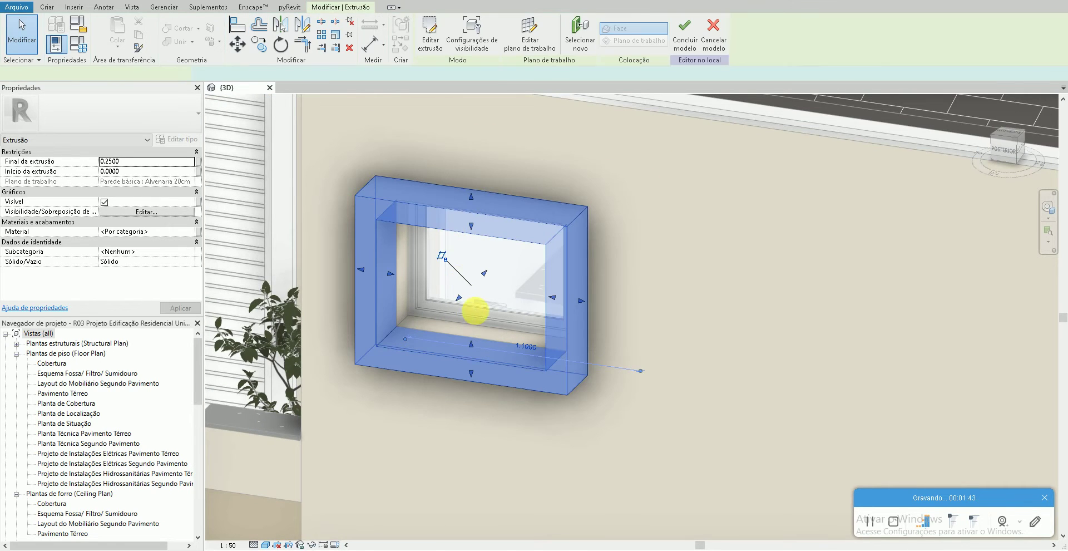
pyautogui.click(445, 258)
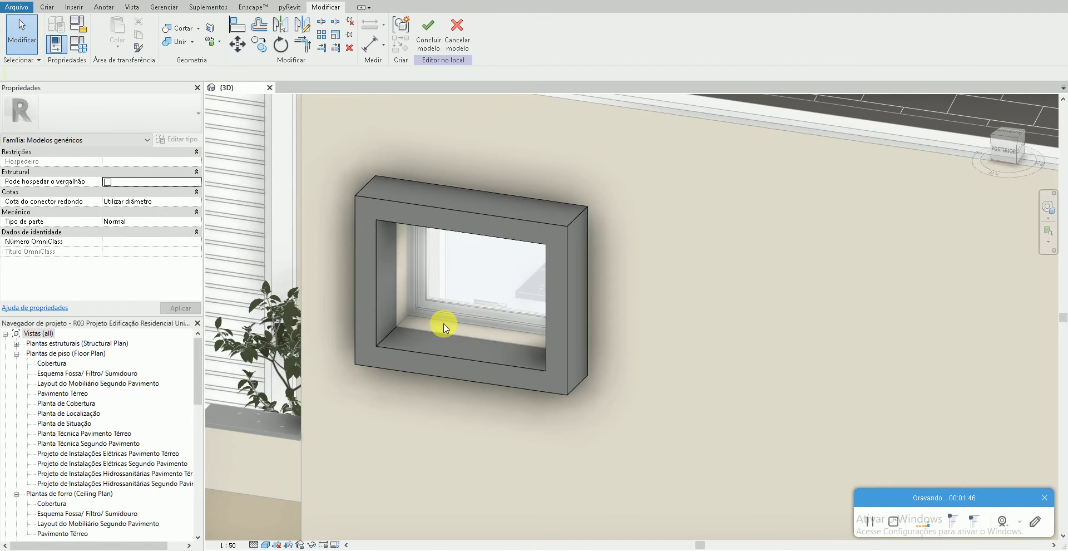
# Set the frame extrusion's end (Final da extrusão) to 0.05 in Properties.
pyautogui.click(372, 279)
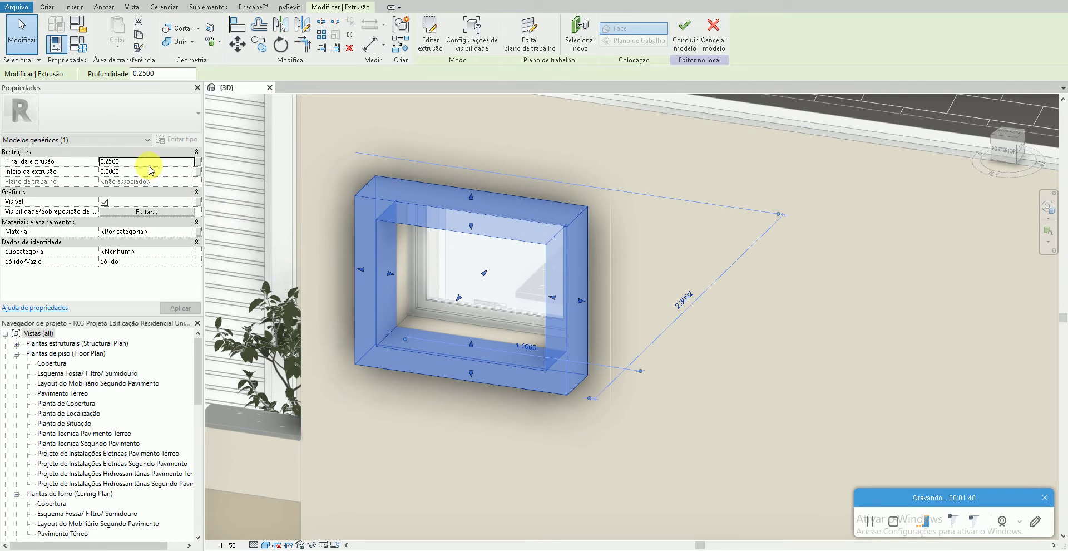
pyautogui.doubleClick(143, 161)
pyautogui.write('0.05')
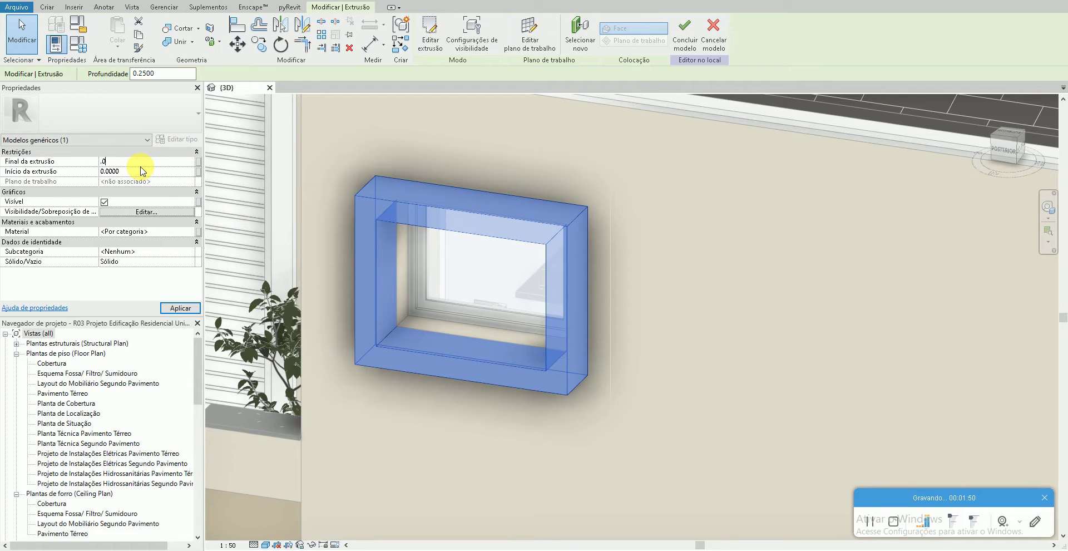
pyautogui.click(553, 463)
pyautogui.scroll(-3, 544, 436)
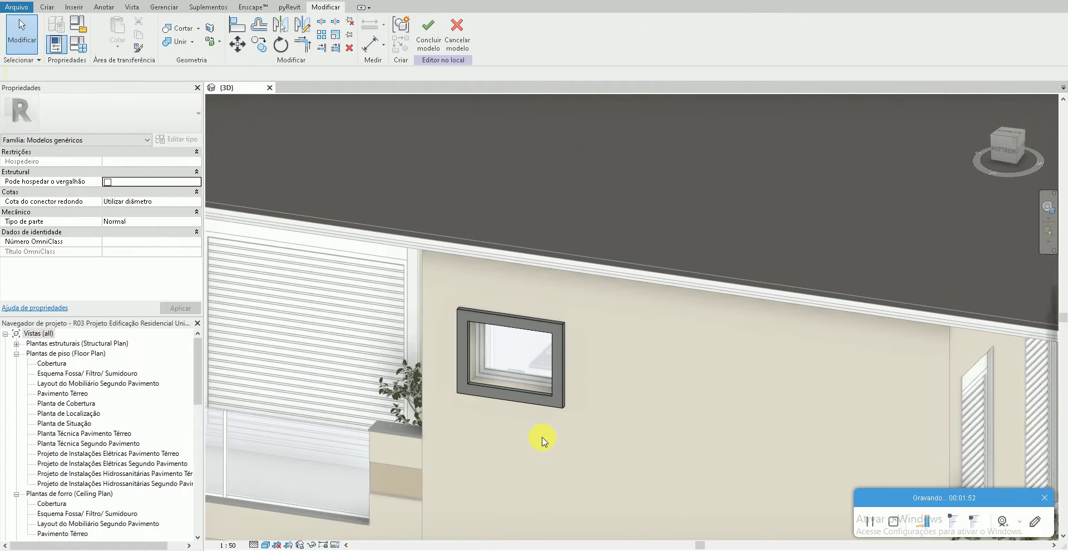
pyautogui.scroll(2, 584, 365)
pyautogui.moveTo(587, 370); pyautogui.dragTo(605, 352, button='middle')
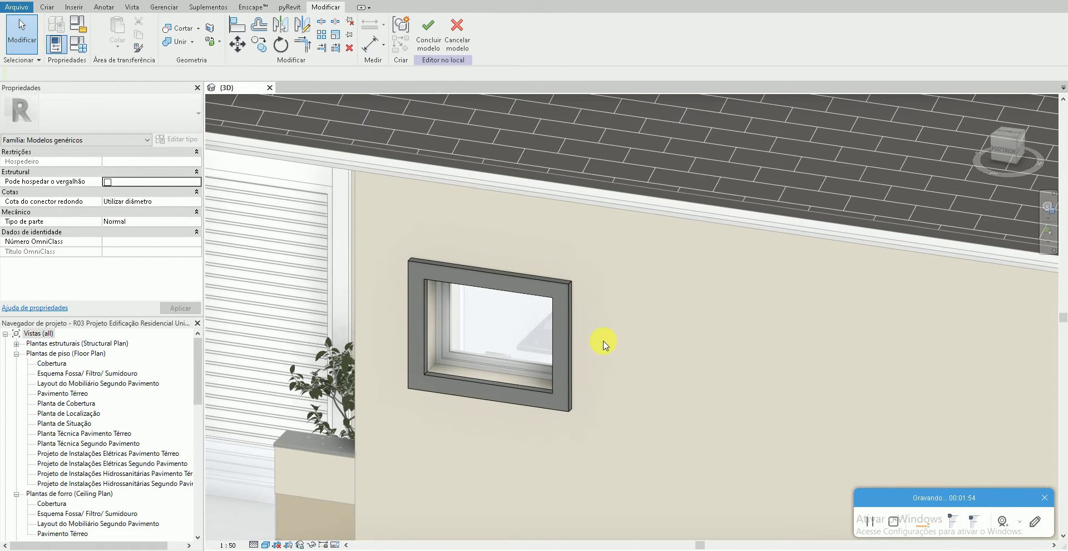
# Reselect the frame and open the Material Browser from its Material property.
pyautogui.click(572, 330)
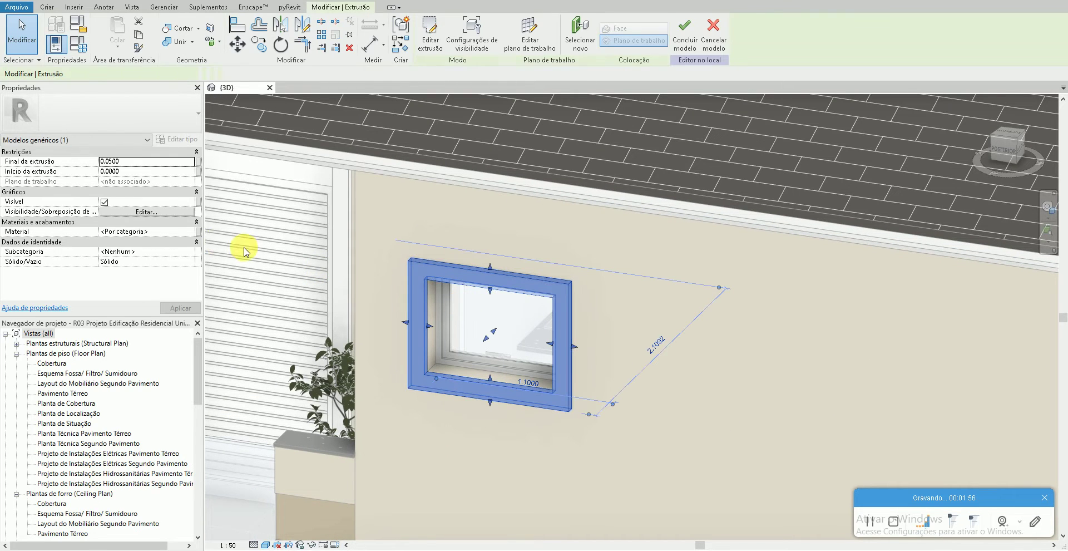
pyautogui.click(191, 233)
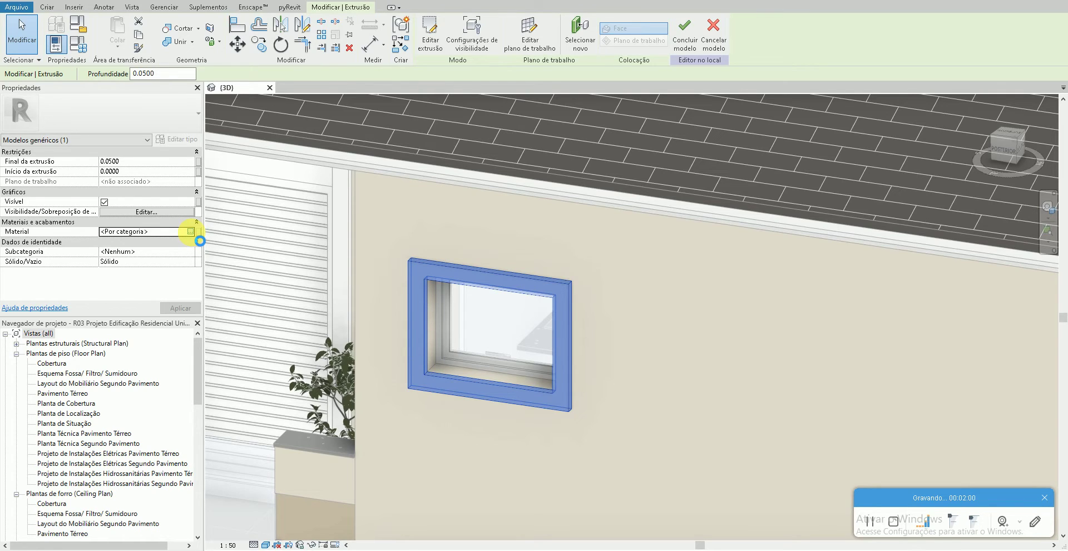
pyautogui.click(191, 232)
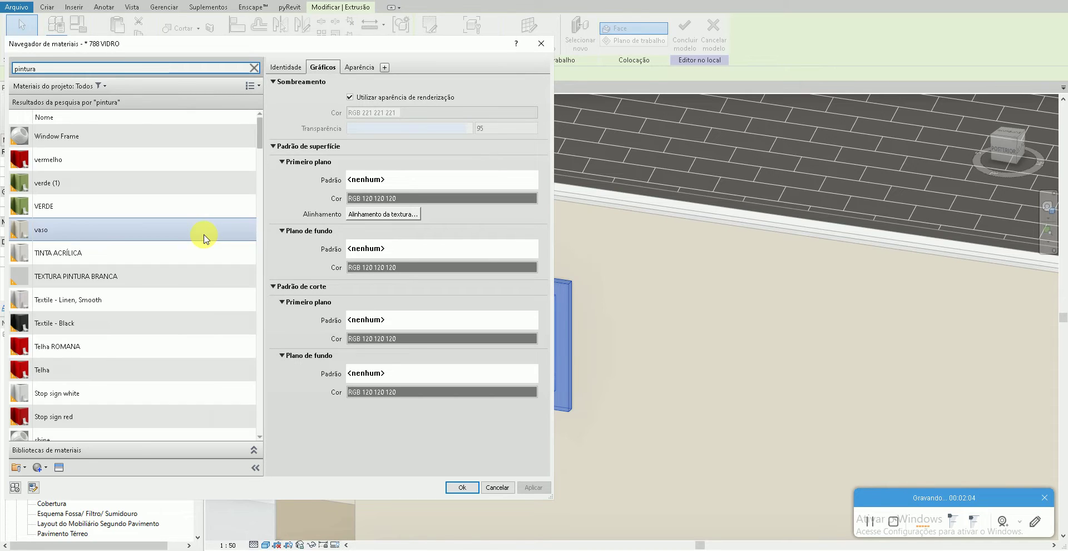
# Assign the frame the '* PINTURA SHERWIN WILLIAMS Branco Reflexo Intenso SW7757' material.
pyautogui.scroll(-5, 202, 305)
pyautogui.scroll(-5, 201, 312)
pyautogui.scroll(-5, 201, 315)
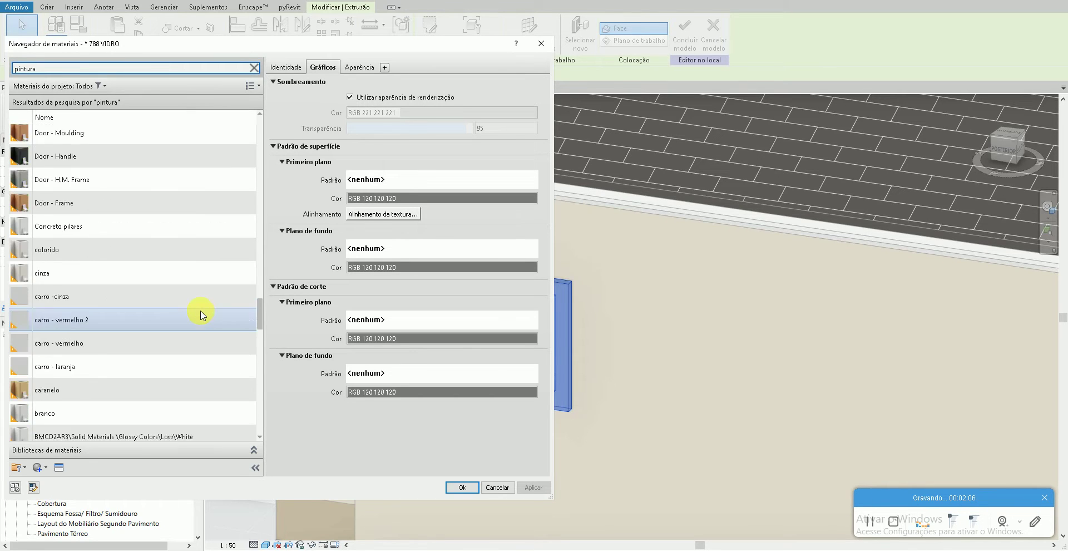
pyautogui.scroll(-3, 200, 320)
pyautogui.scroll(-5, 198, 328)
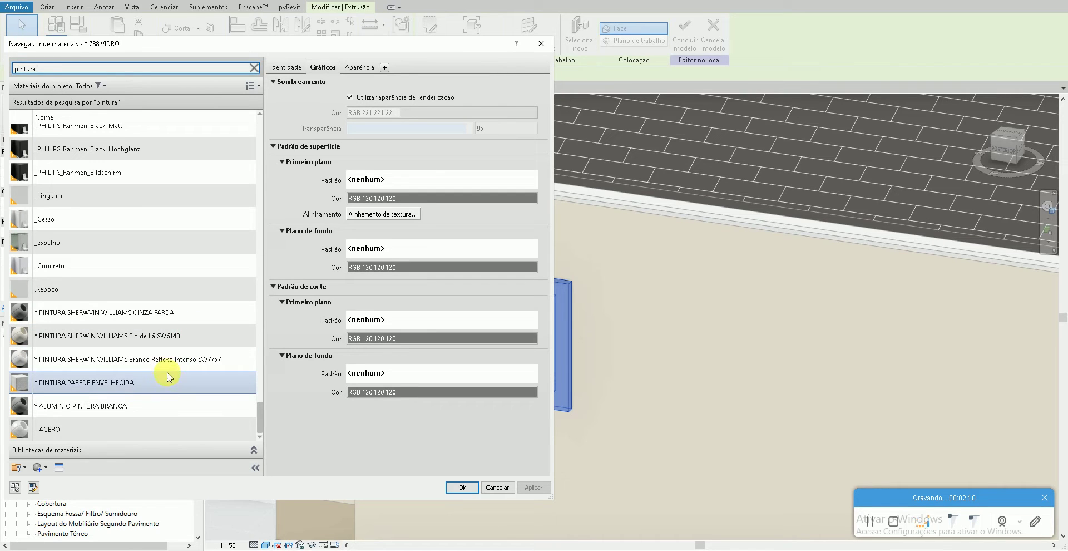
pyautogui.click(174, 357)
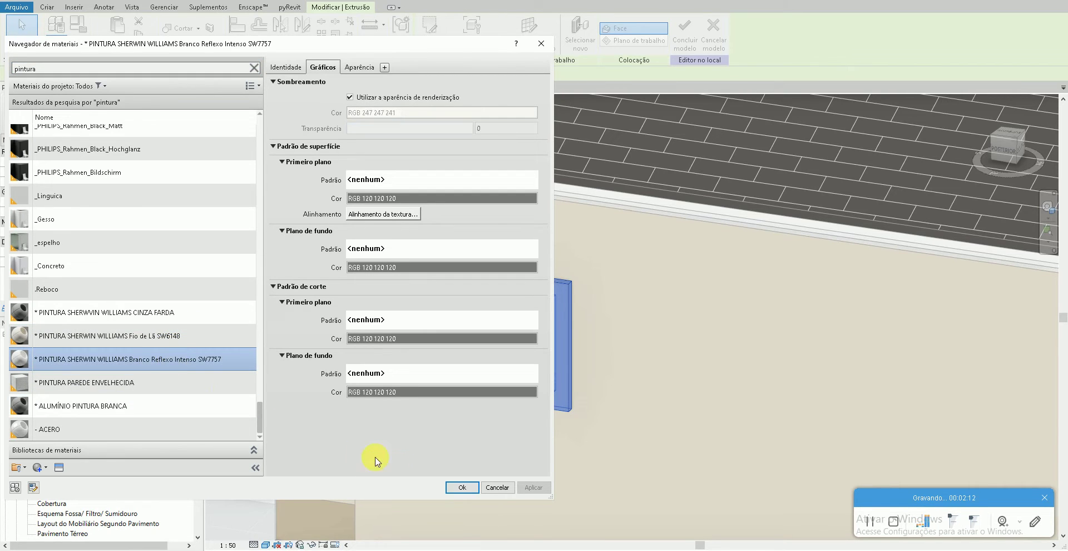
pyautogui.click(459, 487)
# Finish the in-place frame model and bring the window frame closer into view.
pyautogui.click(448, 458)
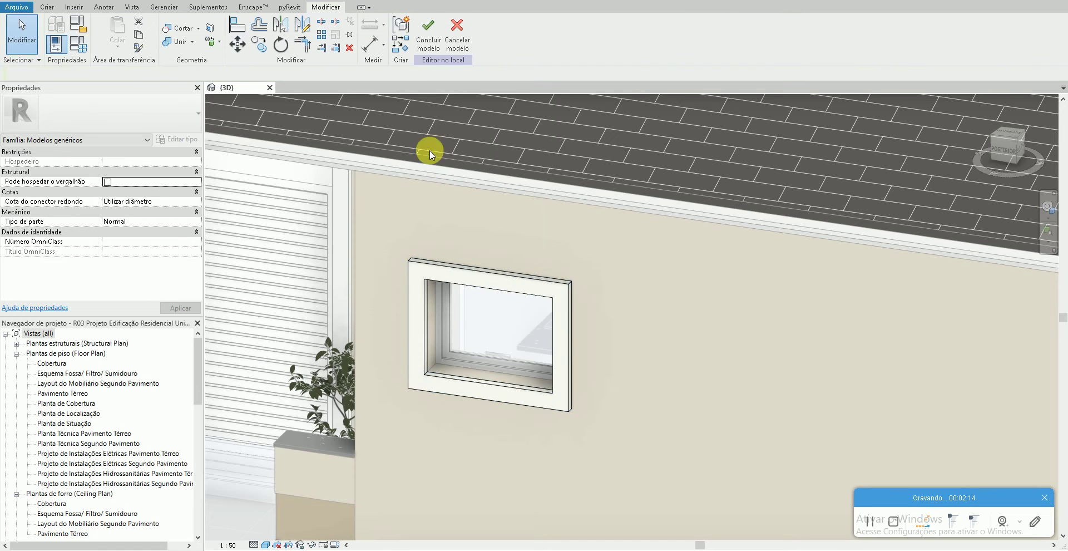
pyautogui.click(429, 40)
pyautogui.scroll(3, 517, 412)
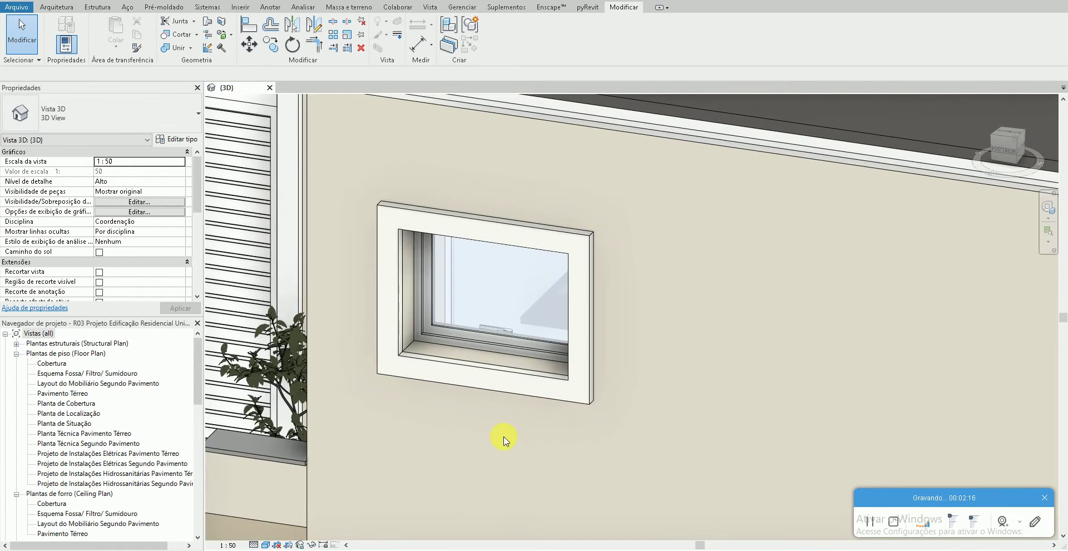
pyautogui.keyDown('shift'); pyautogui.moveTo(506, 437); pyautogui.dragTo(613, 422, button='middle'); pyautogui.keyUp('shift')
# Switch the visual style to Realista and zoom around the window to check the frame.
pyautogui.click(265, 545)
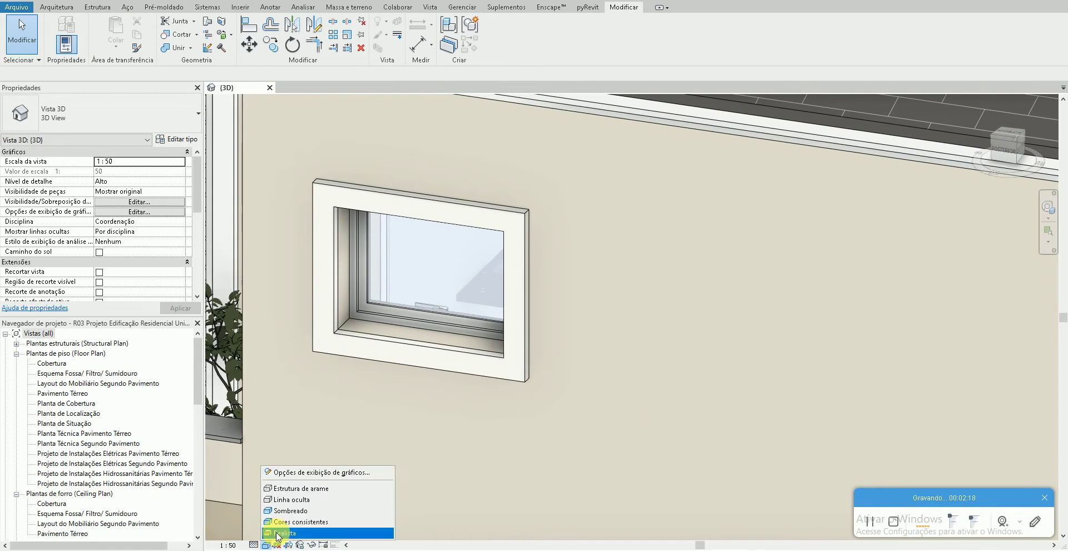
pyautogui.click(343, 502)
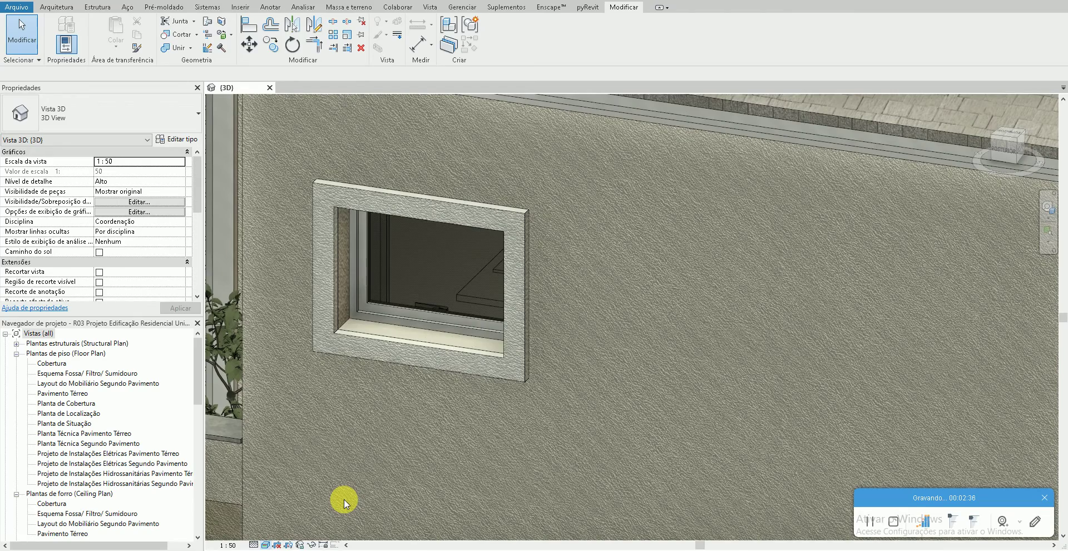
pyautogui.scroll(1, 376, 482)
pyautogui.scroll(1, 376, 482)
pyautogui.scroll(-1, 376, 482)
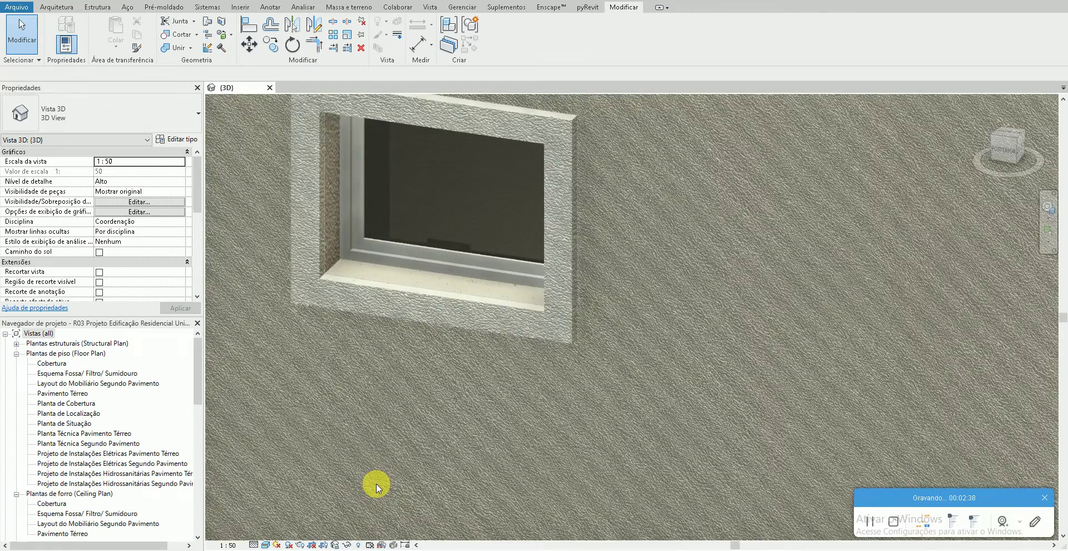
pyautogui.scroll(-1, 376, 483)
pyautogui.scroll(-1, 376, 482)
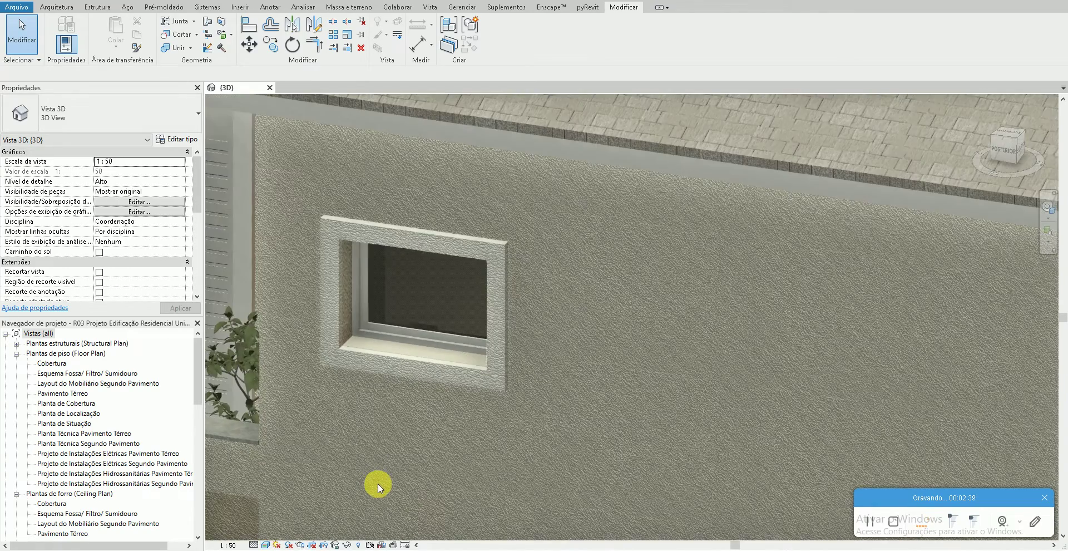
# Reopen the frame model for in-place editing and select its extrusion.
pyautogui.click(453, 382)
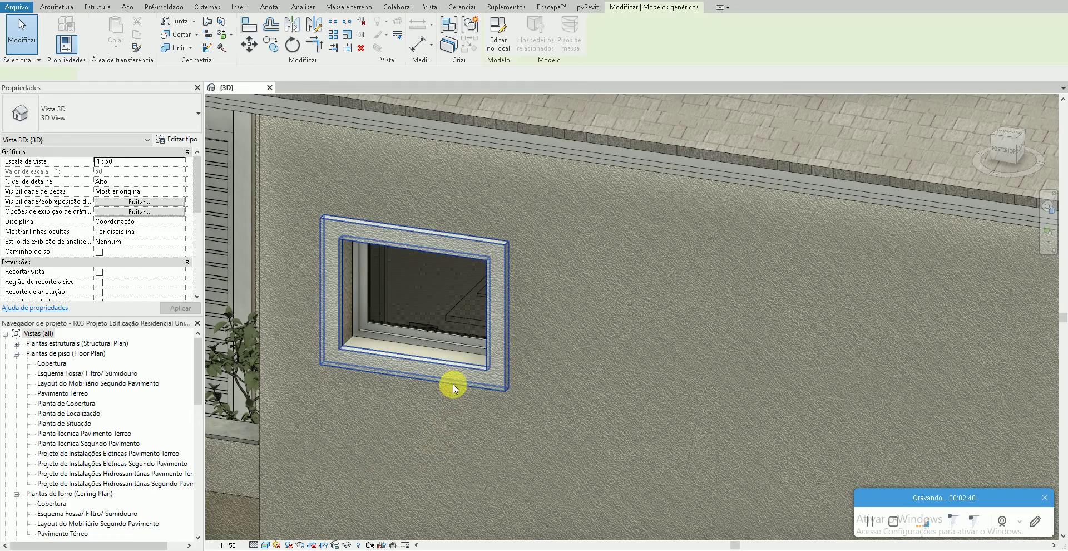
pyautogui.click(496, 34)
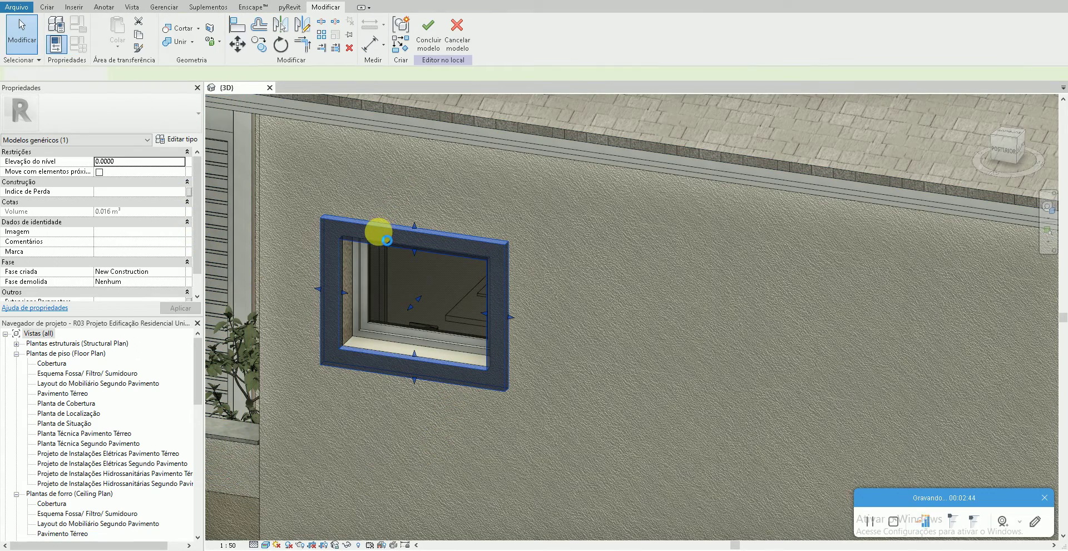
pyautogui.click(532, 259)
pyautogui.click(495, 248)
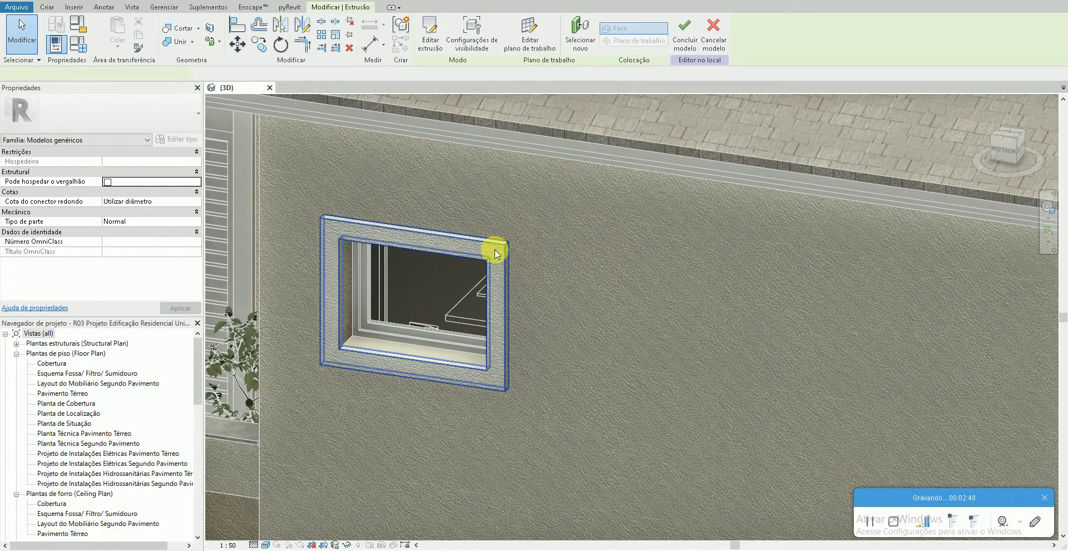
# Change the frame material to PINTURA SHERWIN WILLIAMS Fio de Lã SW6148.
pyautogui.click(196, 234)
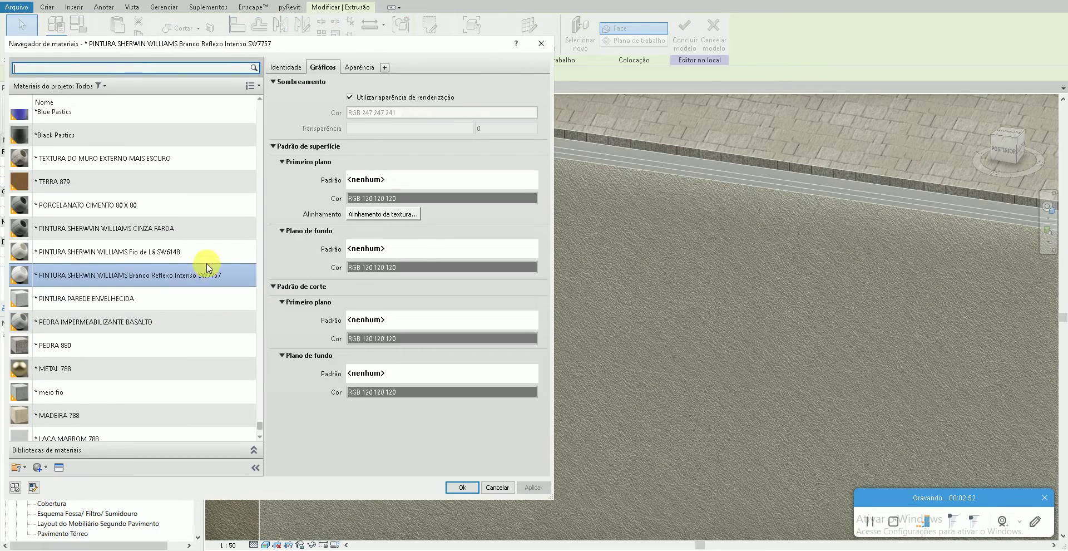
pyautogui.click(208, 257)
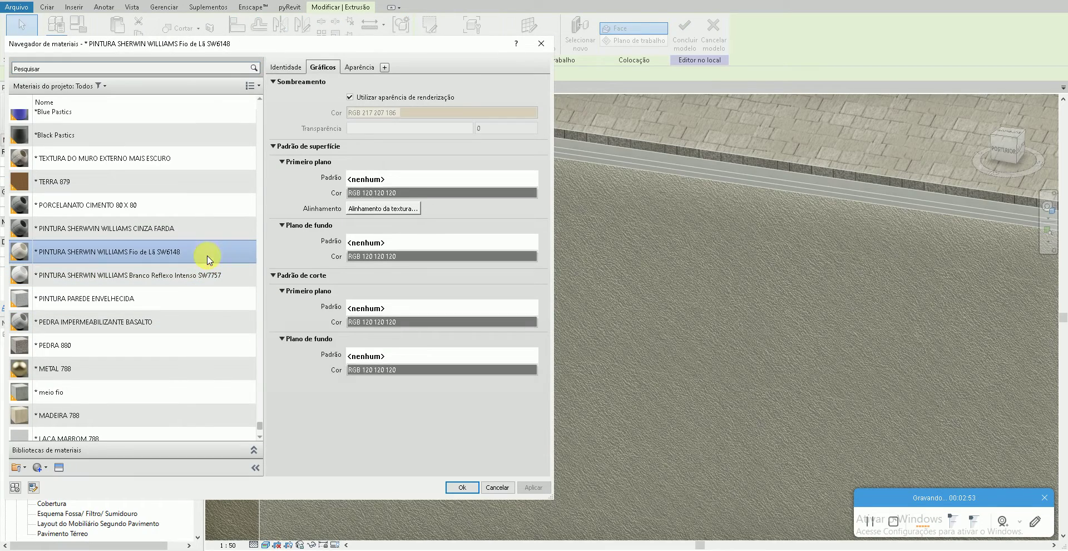
pyautogui.click(449, 487)
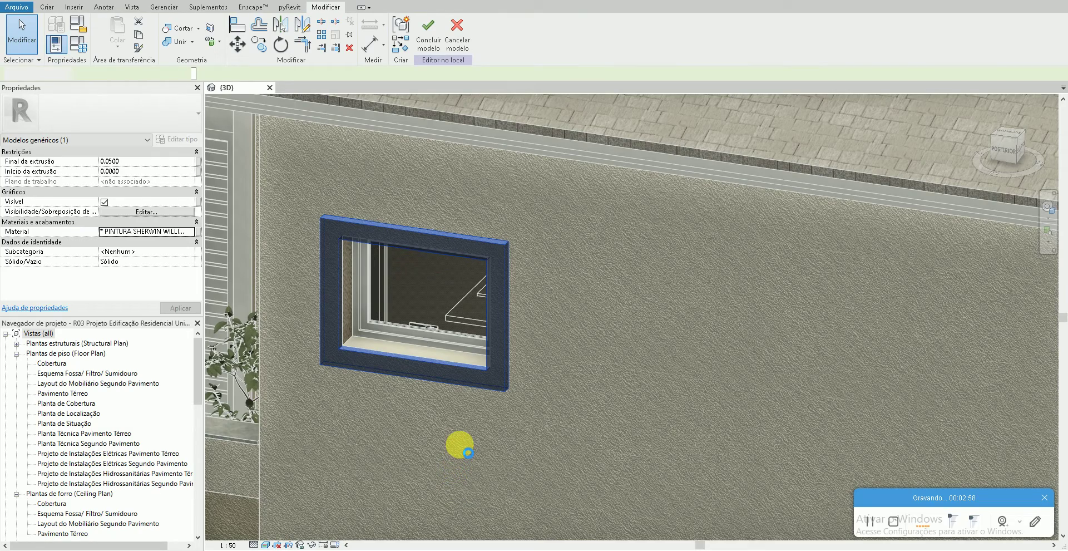
# Clear the frame selection, then zoom out and pan the 3D view to show more wall.
pyautogui.click(459, 444)
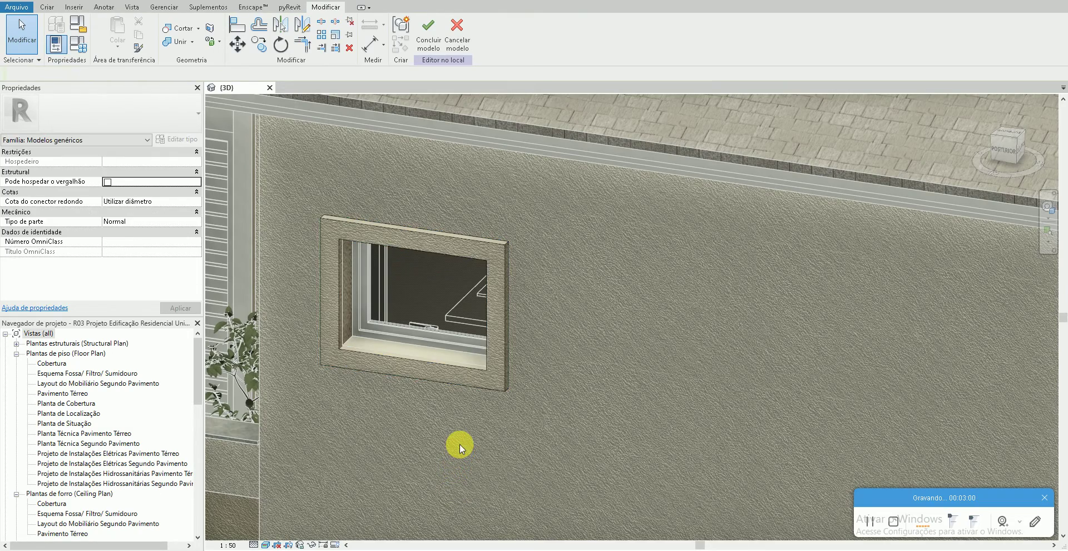
pyautogui.scroll(1, 469, 419)
pyautogui.scroll(-1, 469, 420)
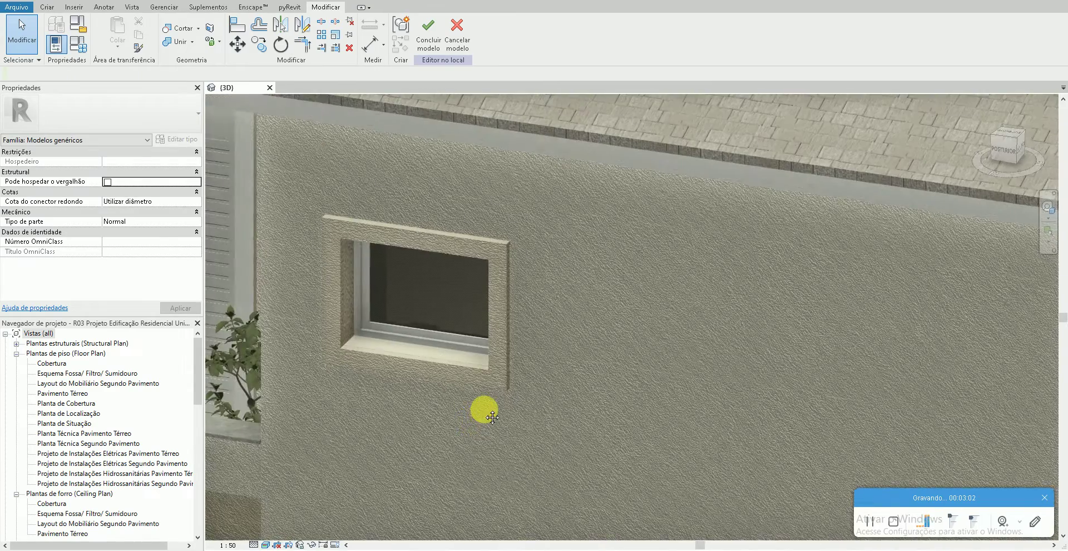
pyautogui.scroll(-1, 484, 408)
pyautogui.scroll(-1, 484, 409)
pyautogui.scroll(-1, 484, 408)
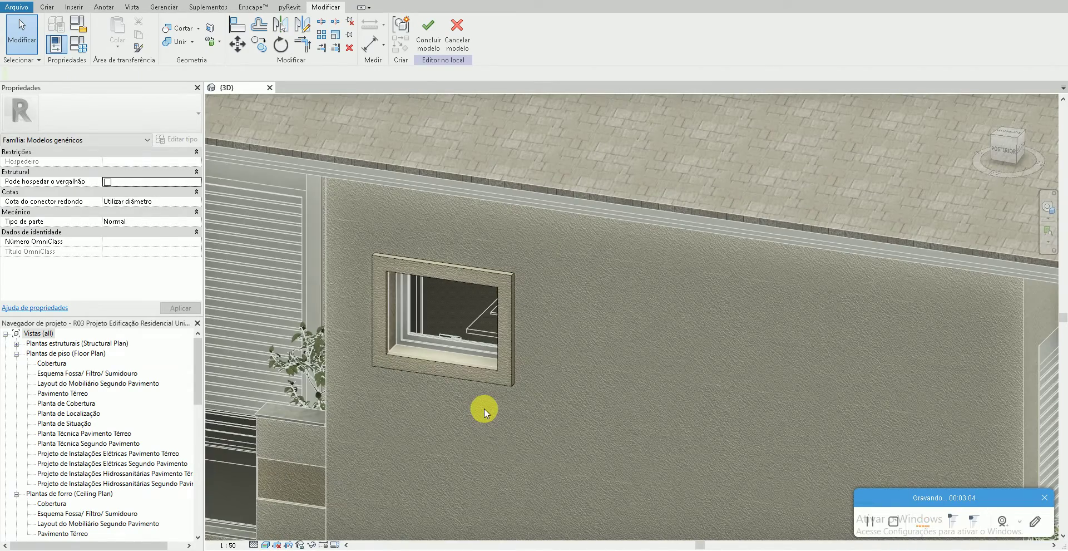
pyautogui.moveTo(560, 422)
pyautogui.mouseDown(button='middle')
pyautogui.moveTo(481, 382)
pyautogui.moveTo(524, 374)
pyautogui.mouseUp(button='middle')
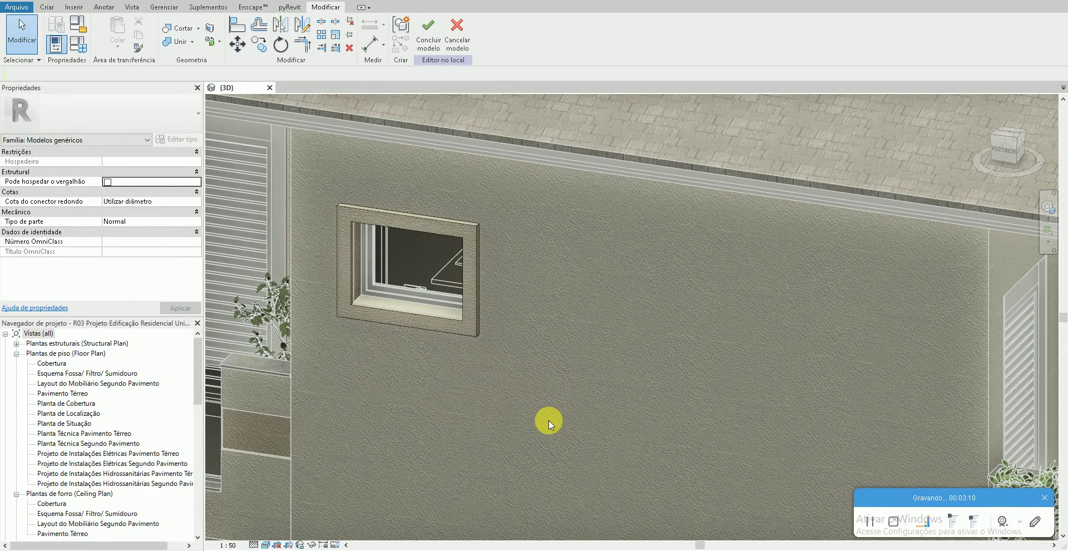
# Switch the 3D view to Realistic visual style and frame the window and roof.
pyautogui.click(265, 544)
pyautogui.click(294, 510)
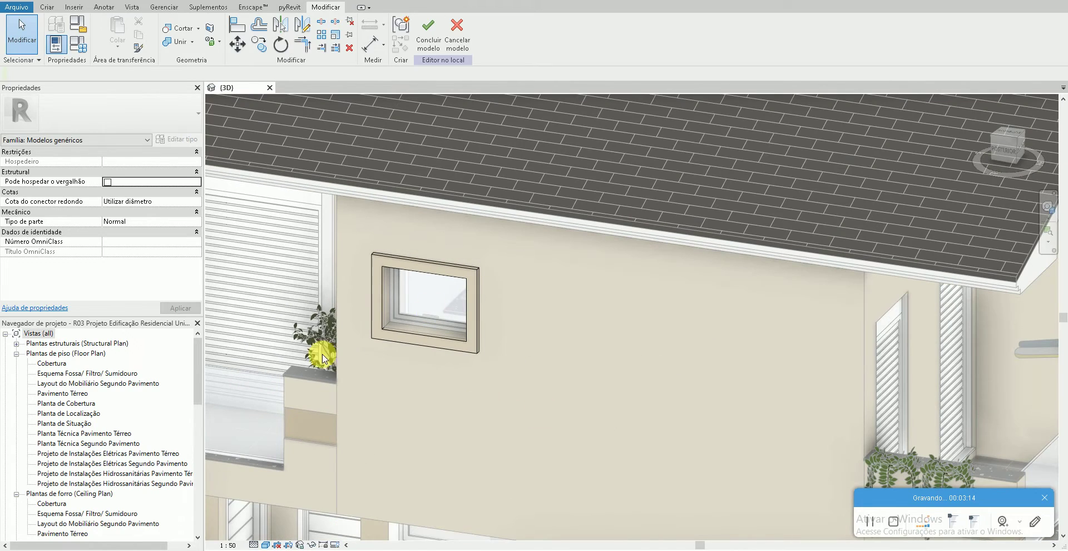
pyautogui.moveTo(495, 388); pyautogui.dragTo(579, 409, button='middle')
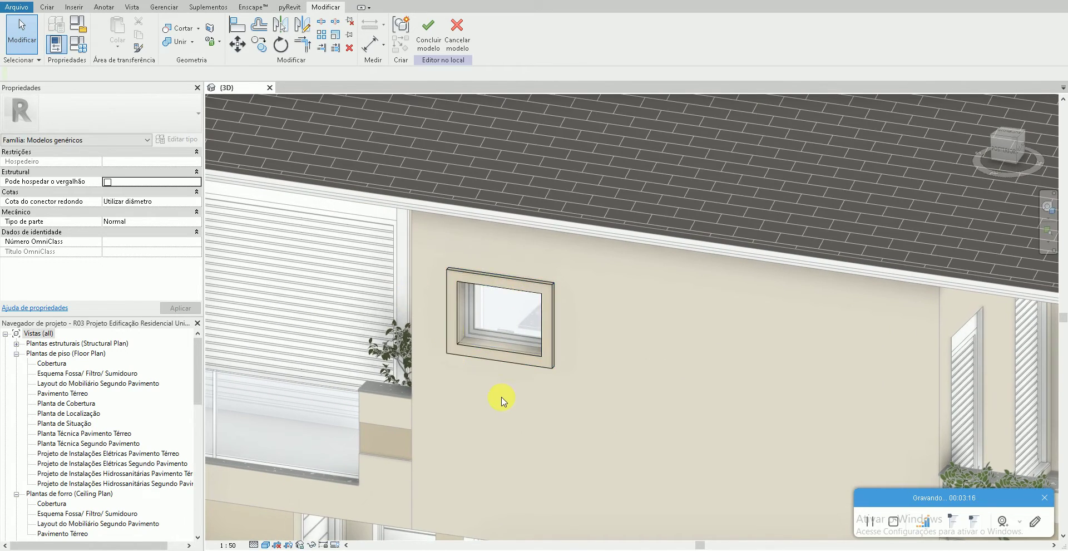
pyautogui.scroll(-3, 498, 398)
pyautogui.scroll(2, 502, 401)
pyautogui.moveTo(503, 400); pyautogui.dragTo(481, 371, button='middle')
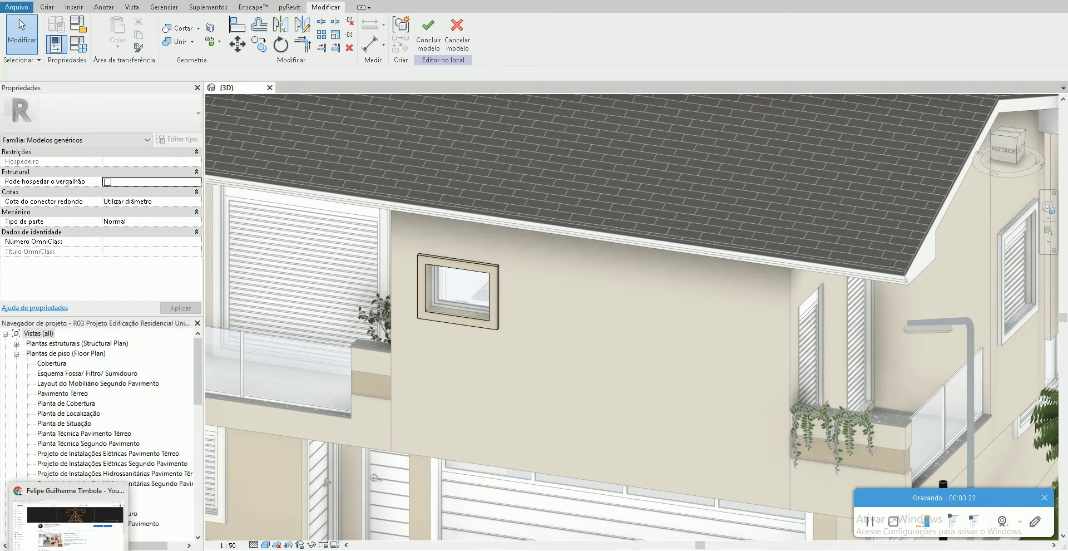
# Bring up the Chrome window showing the Revit YouTube channel's home page.
pyautogui.click(70, 520)
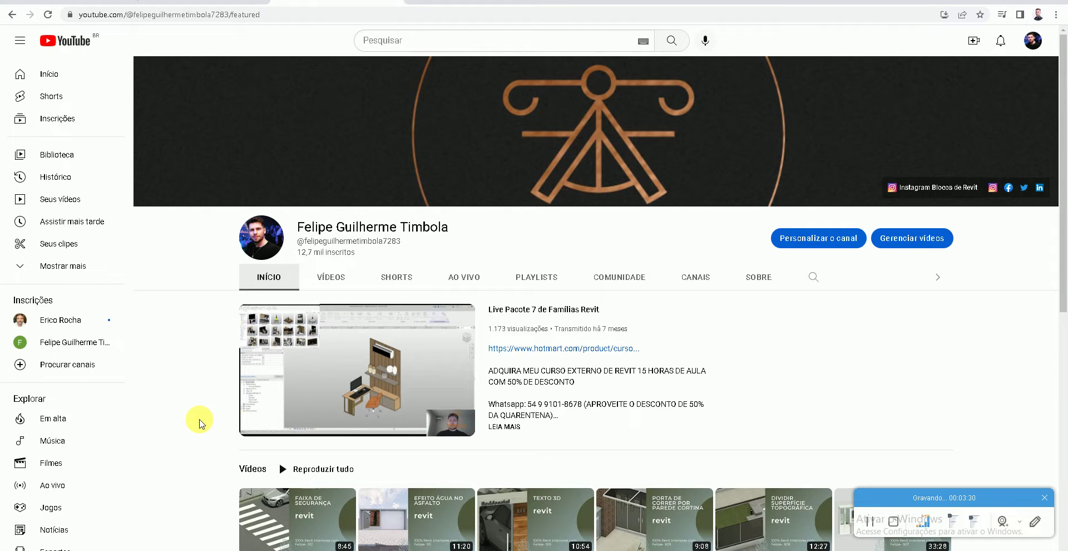
# Visit both Instagram profiles linked on the channel banner, returning to the channel each time.
pyautogui.click(923, 189)
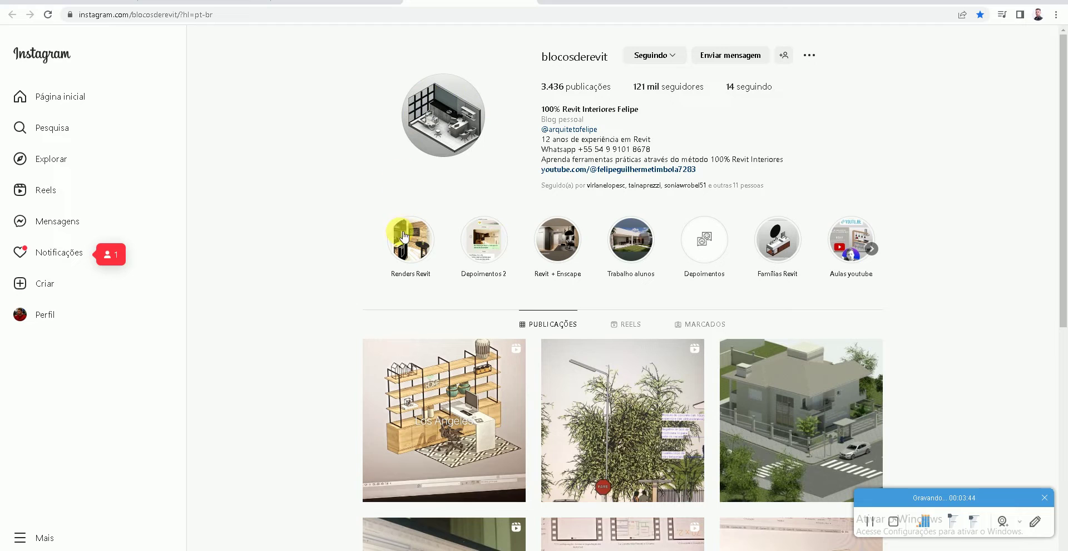
pyautogui.click(527, 2)
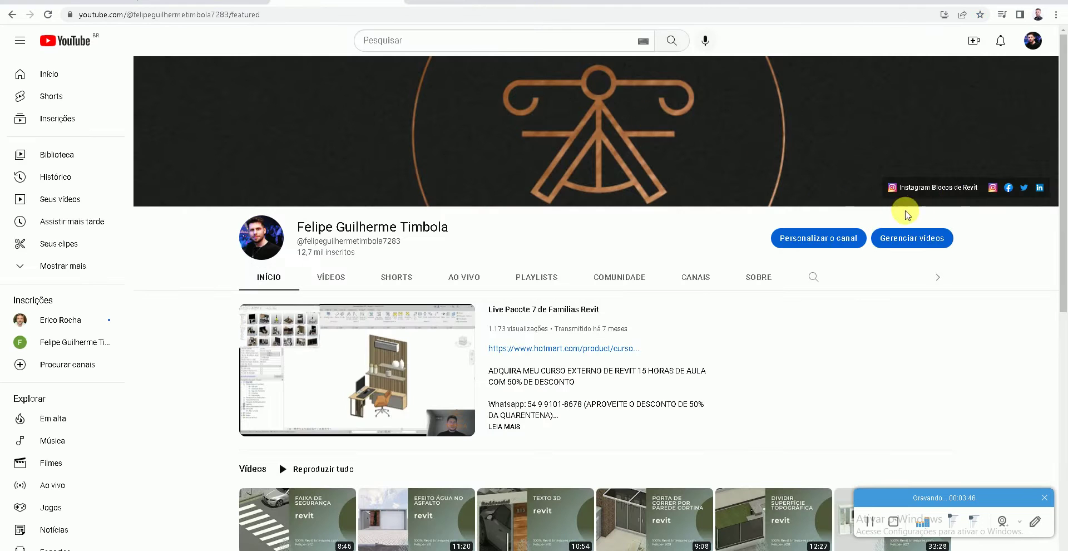
pyautogui.click(924, 186)
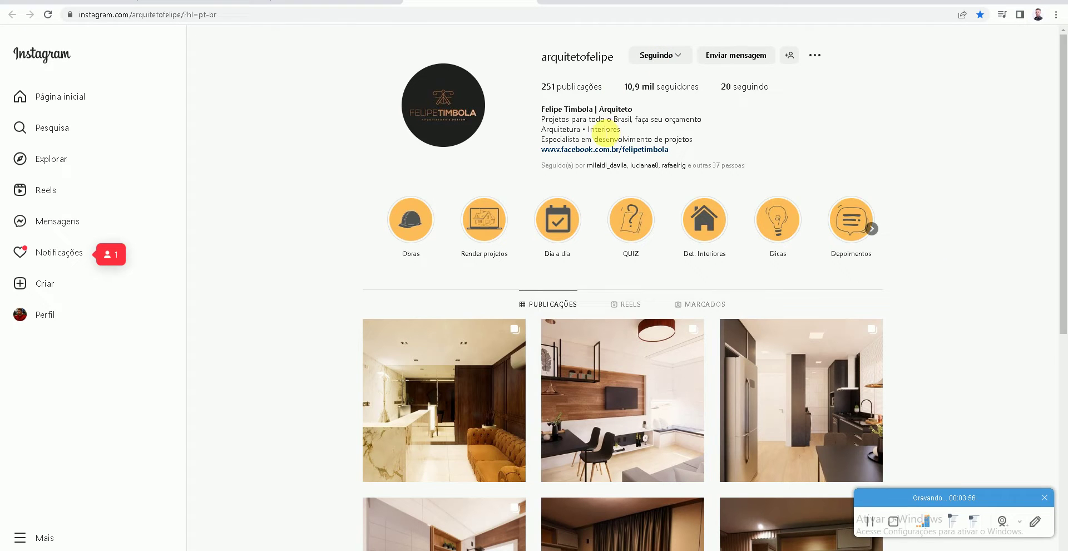
pyautogui.click(528, 1)
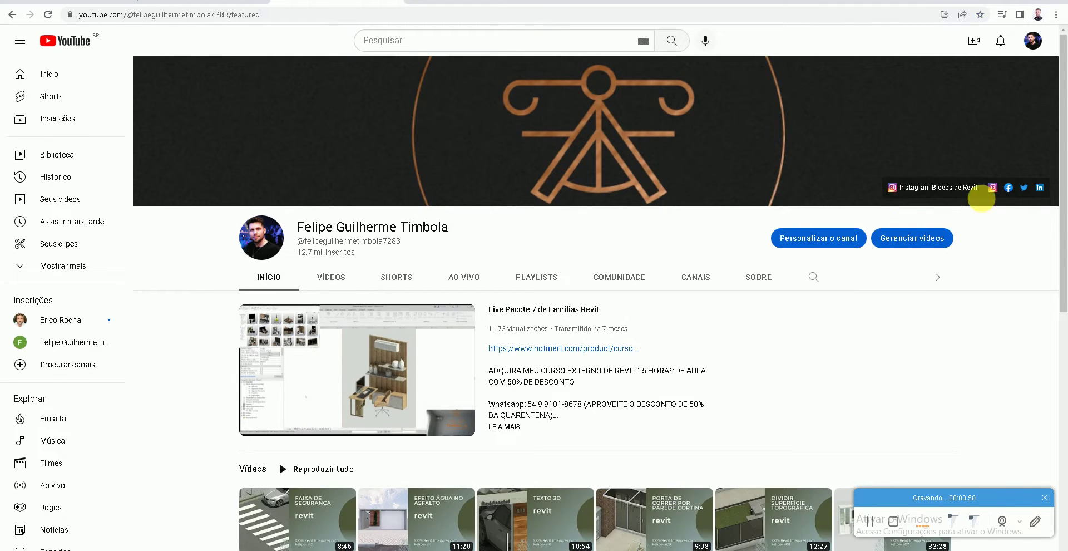
# Browse the channel's linked Facebook page and Twitter profile, then return to the channel.
pyautogui.click(1006, 187)
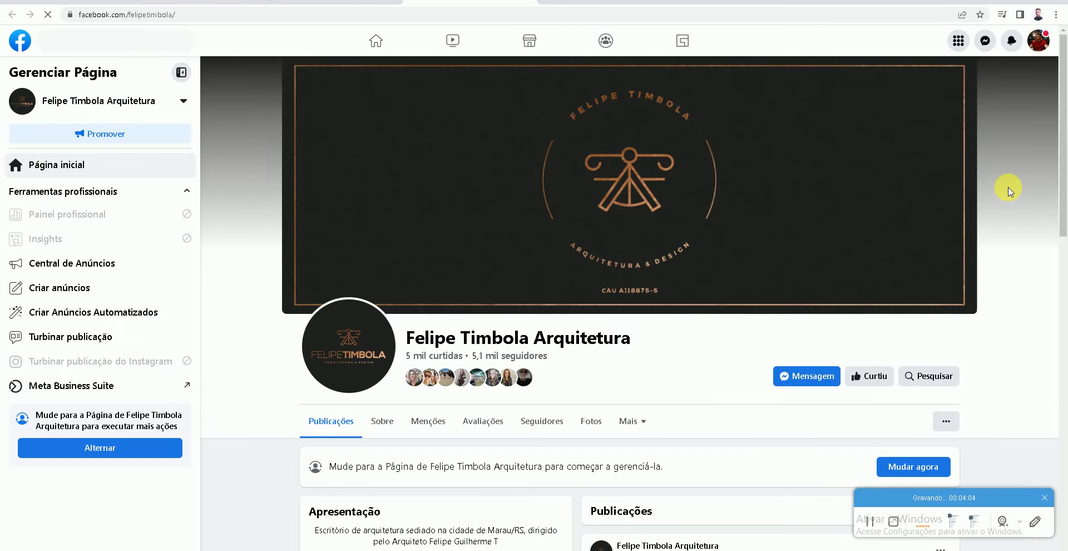
pyautogui.scroll(-4, 1010, 191)
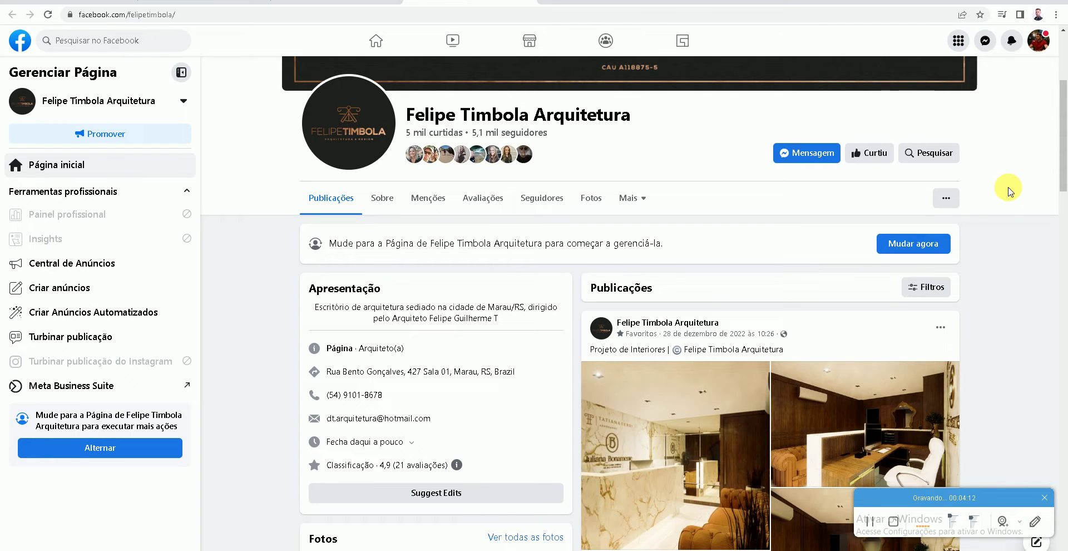
pyautogui.click(533, 2)
pyautogui.hotkey('ctrl', 'Tab')
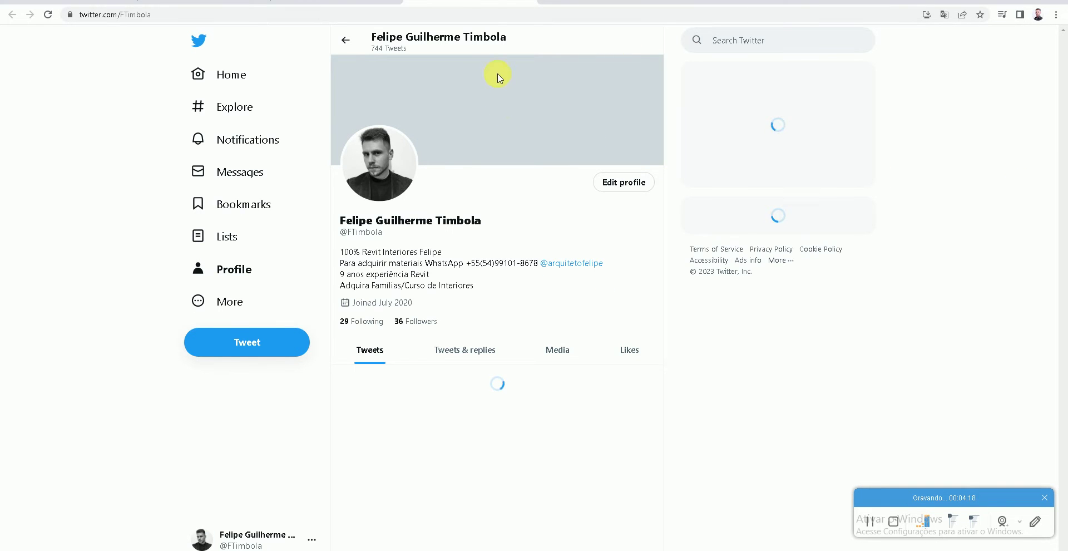
pyautogui.hotkey('ctrl', 'shift', 'Tab')
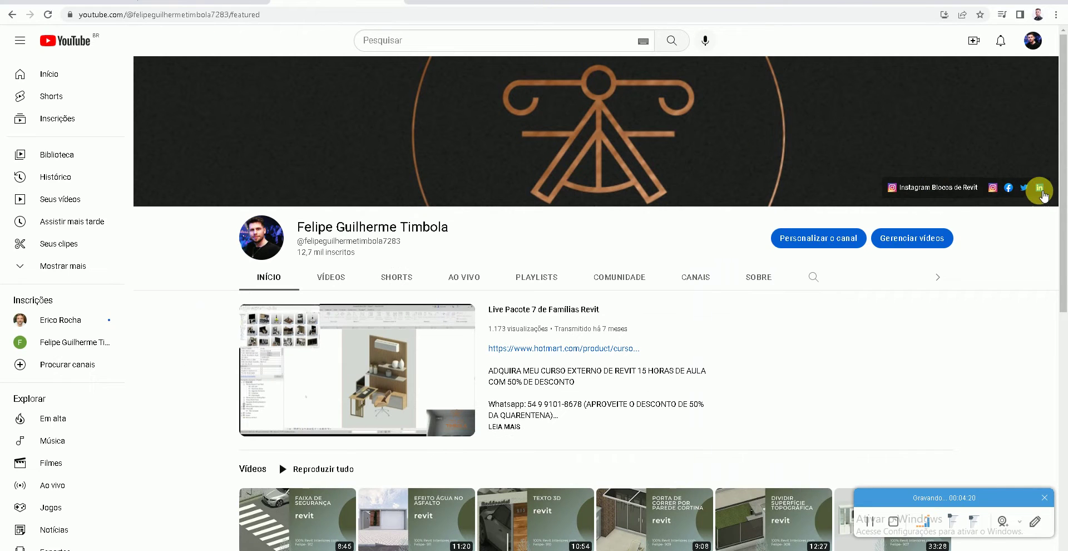
# Browse the linked LinkedIn profile, close it, and minimise windows to show the desktop.
pyautogui.click(1041, 192)
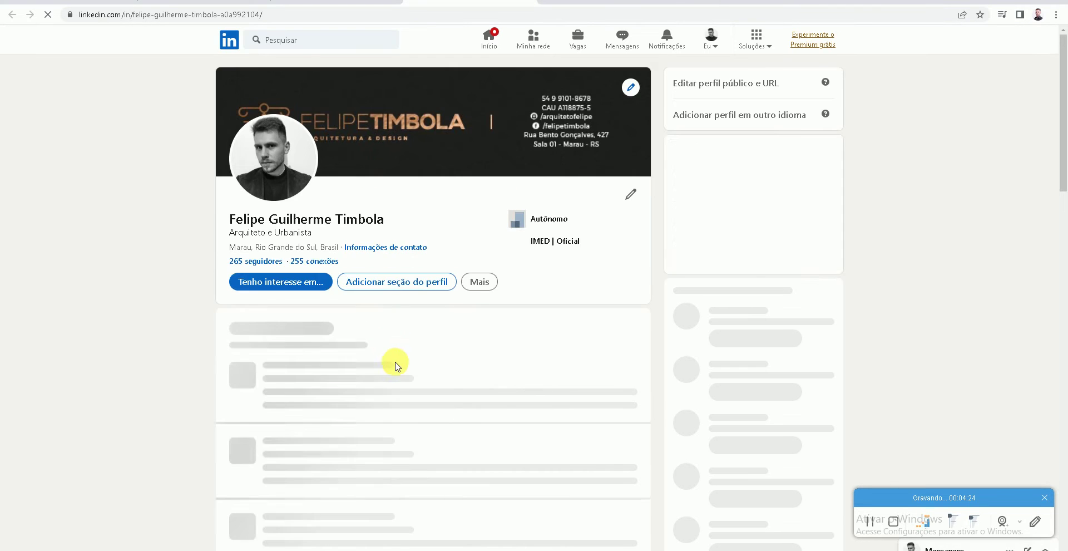
pyautogui.scroll(-1, 296, 332)
pyautogui.scroll(-1, 296, 332)
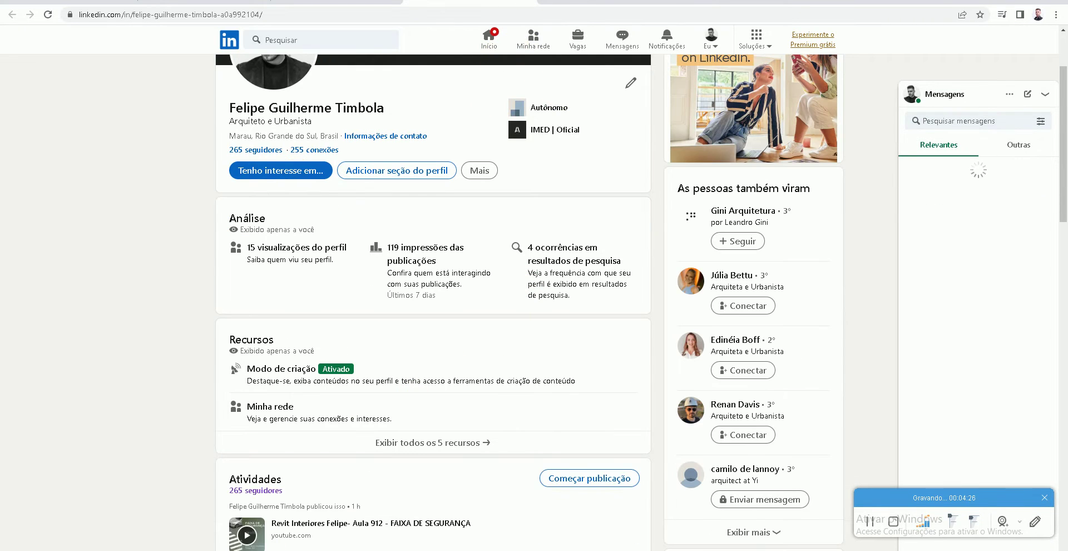
pyautogui.click(526, 1)
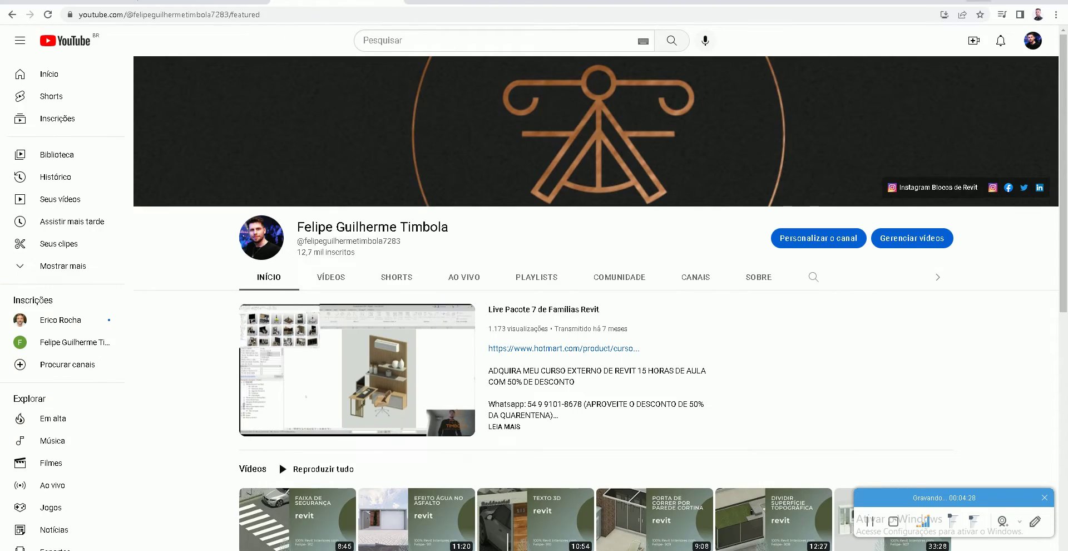
pyautogui.click(1001, 1)
pyautogui.press('super+d')
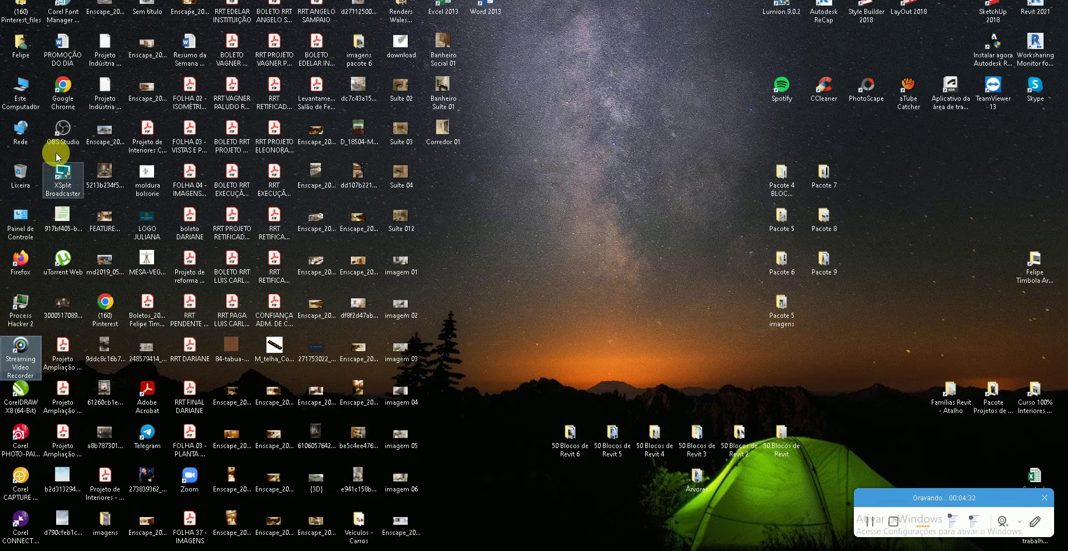
# Open Dados (D:) from Este Computador and browse bkp and CURSO INTERIORES REVIT FELIPE.
pyautogui.doubleClick(20, 93)
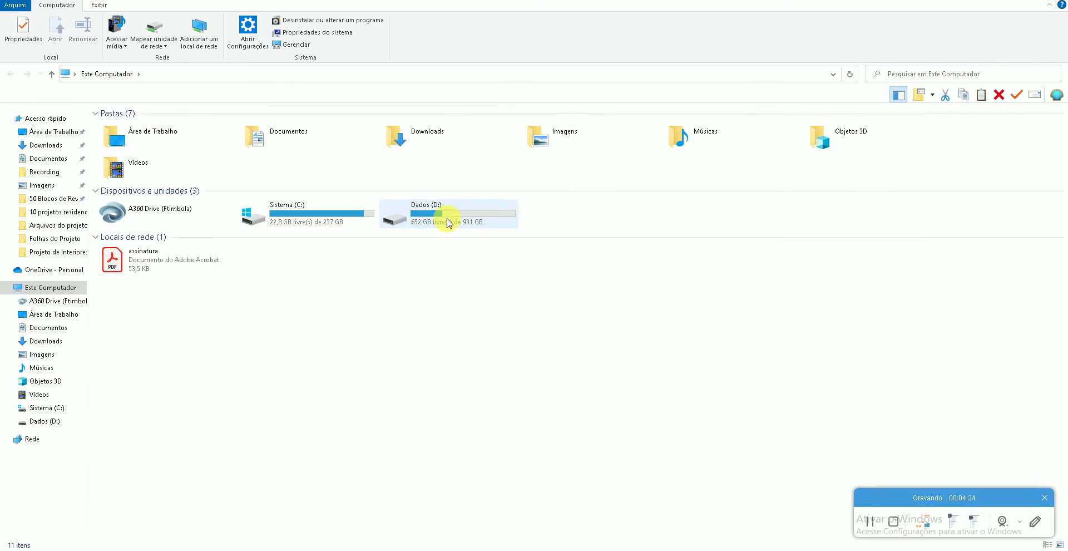
pyautogui.doubleClick(446, 220)
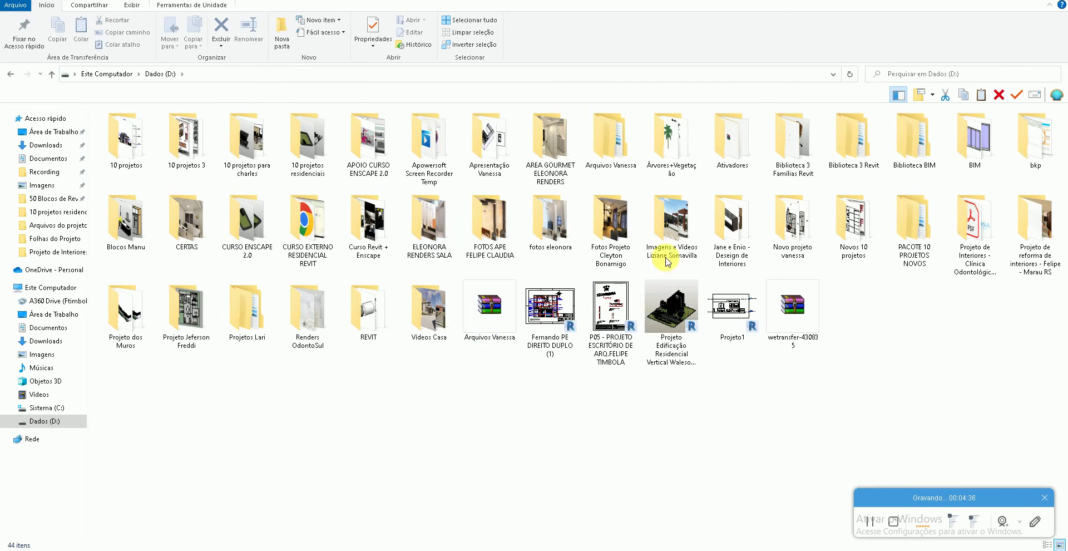
pyautogui.doubleClick(1033, 141)
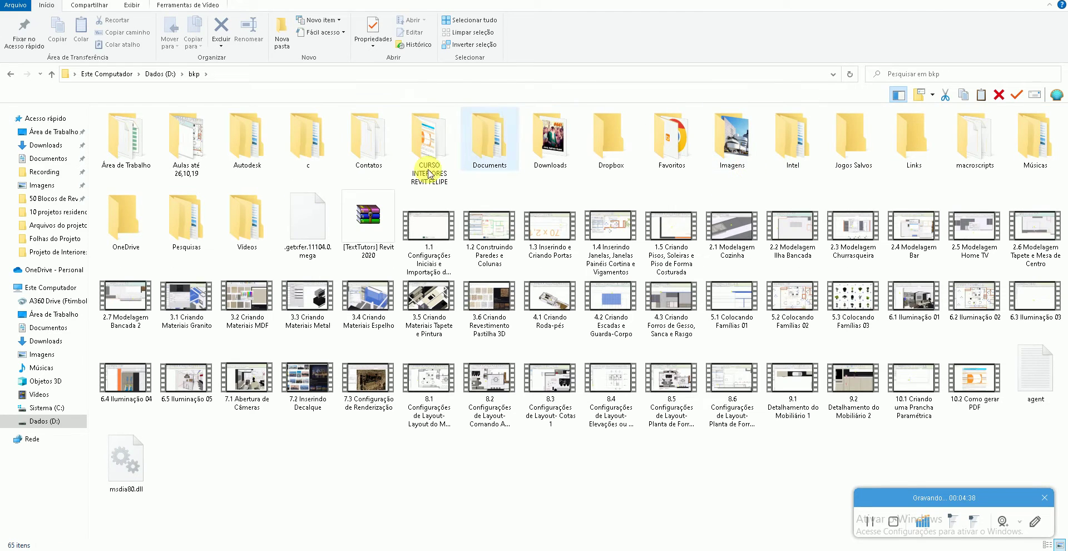
pyautogui.doubleClick(428, 139)
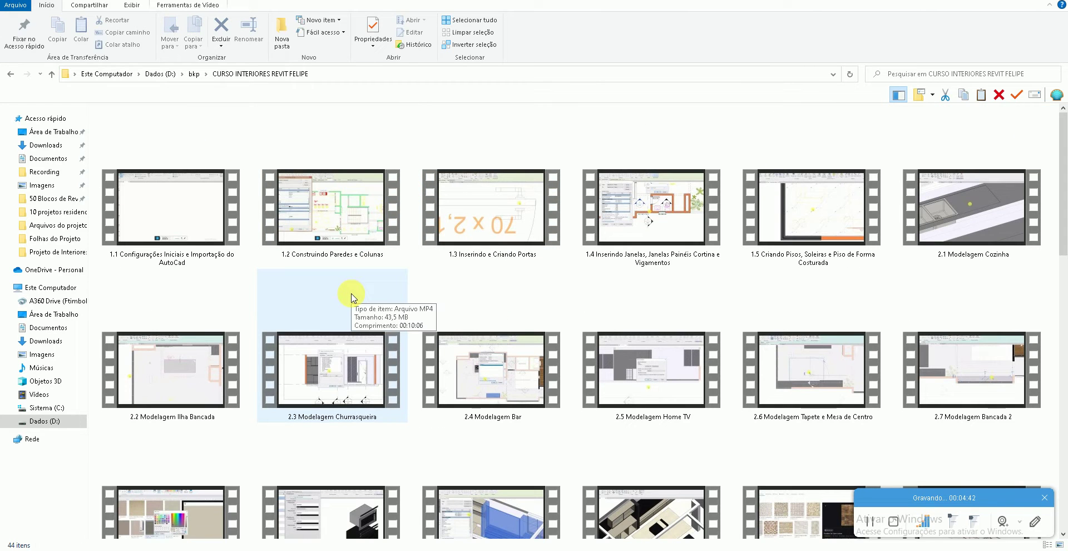
pyautogui.click(158, 73)
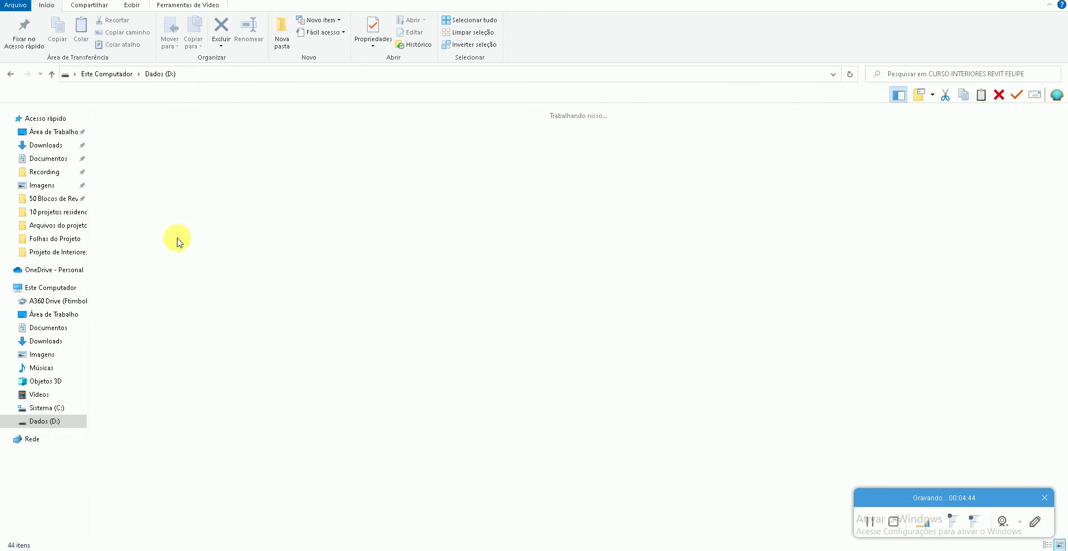
# Browse CURSO EXTERNO RESIDENCIAL REVIT and CURSO ENSCAPE 2.0's AULAS, then open Curso Revit + Enscape.
pyautogui.doubleClick(295, 238)
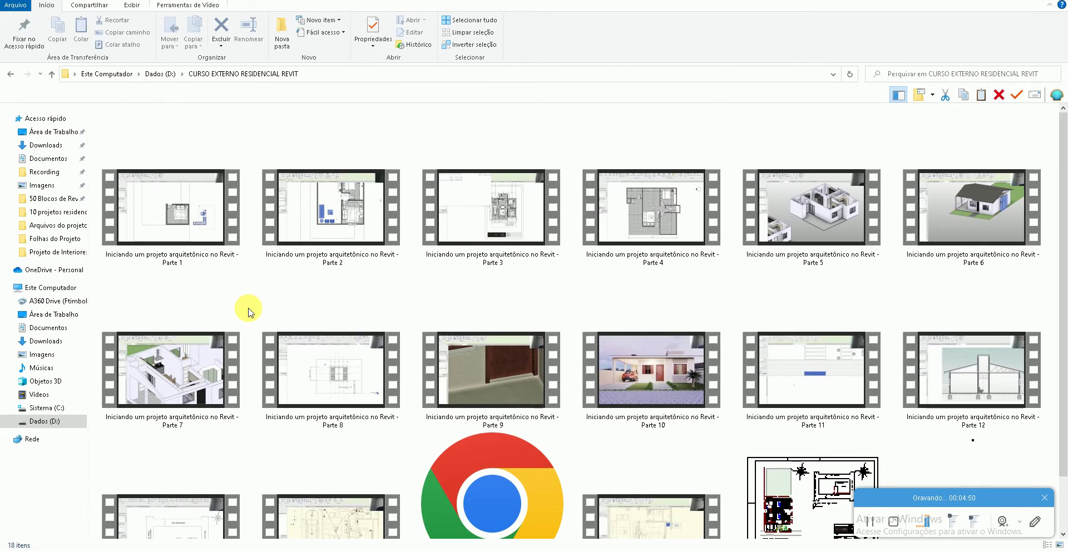
pyautogui.click(158, 74)
pyautogui.click(229, 240)
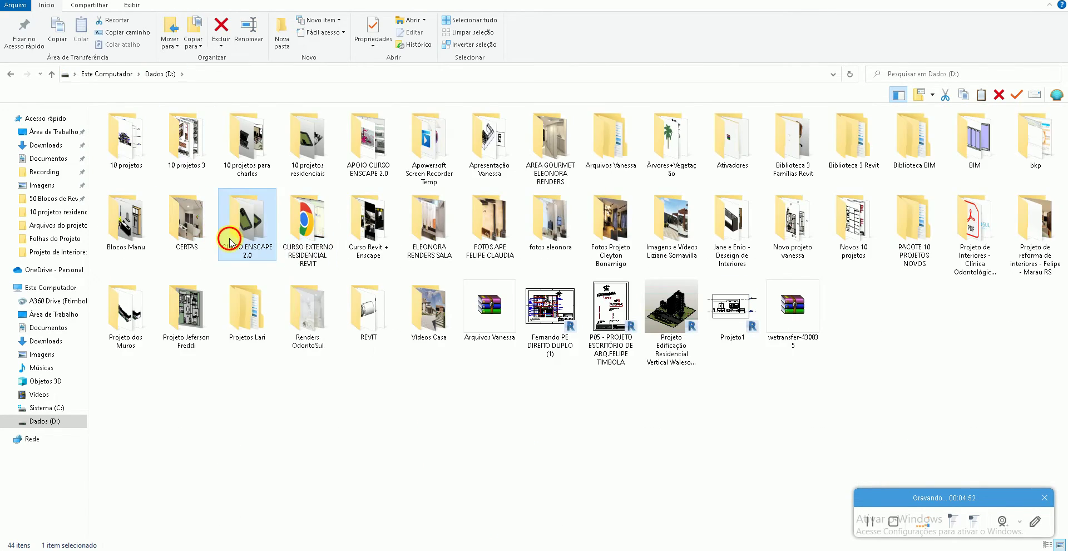
pyautogui.doubleClick(230, 240)
pyautogui.doubleClick(131, 126)
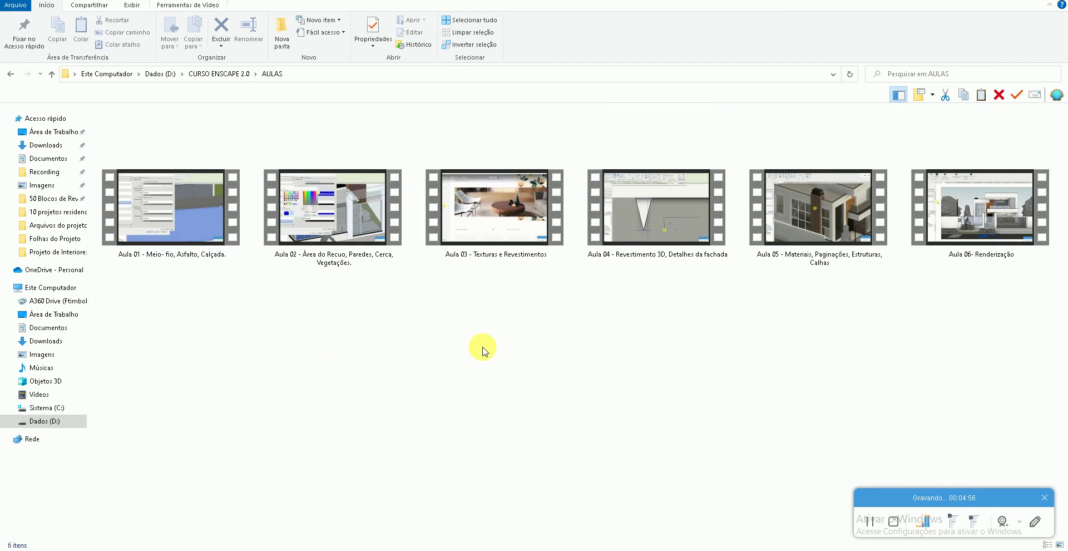
pyautogui.click(156, 78)
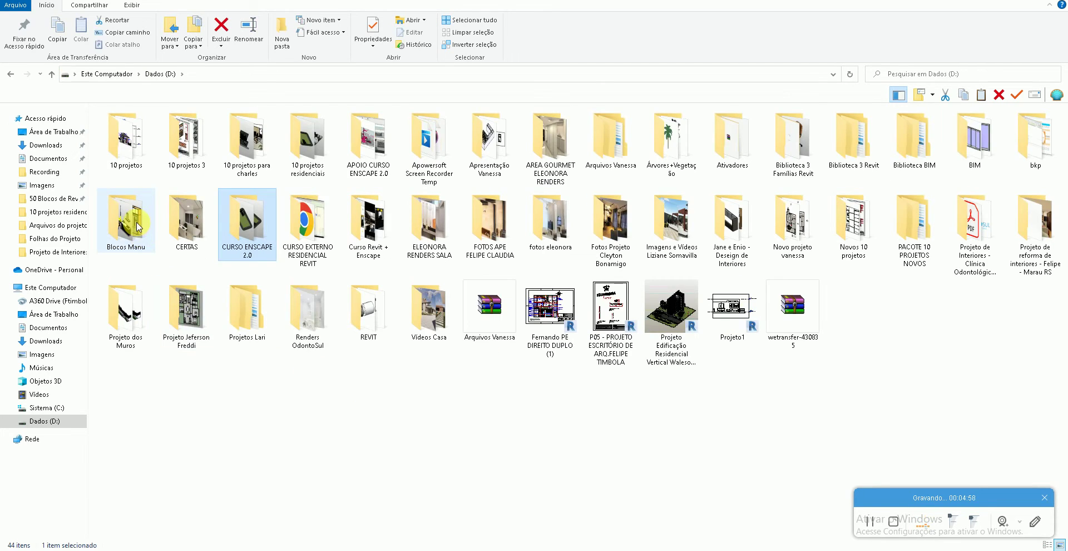
pyautogui.doubleClick(371, 241)
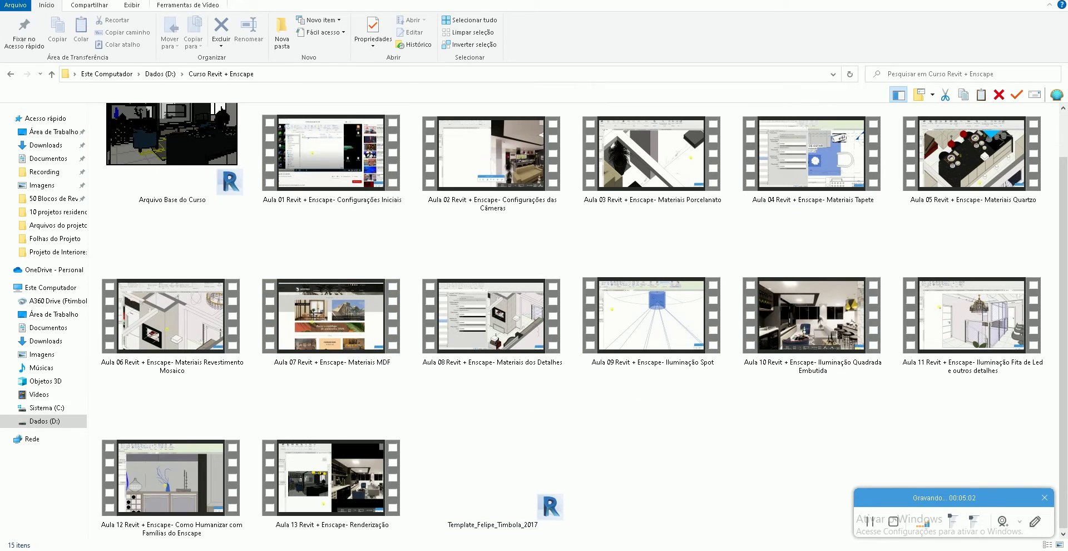
pyautogui.click(1038, 543)
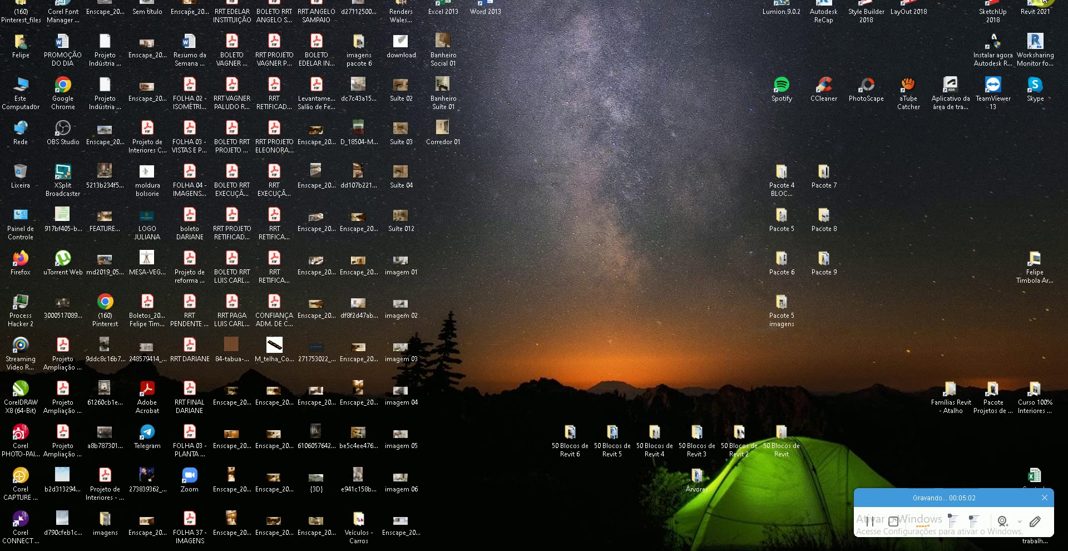
pyautogui.hotkey('alt', 'Tab')
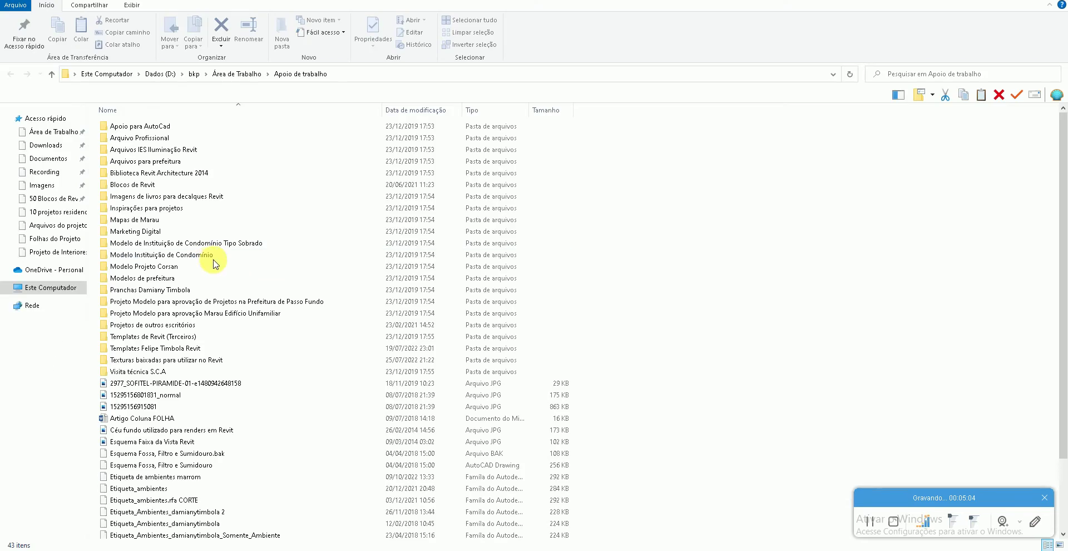
pyautogui.doubleClick(179, 192)
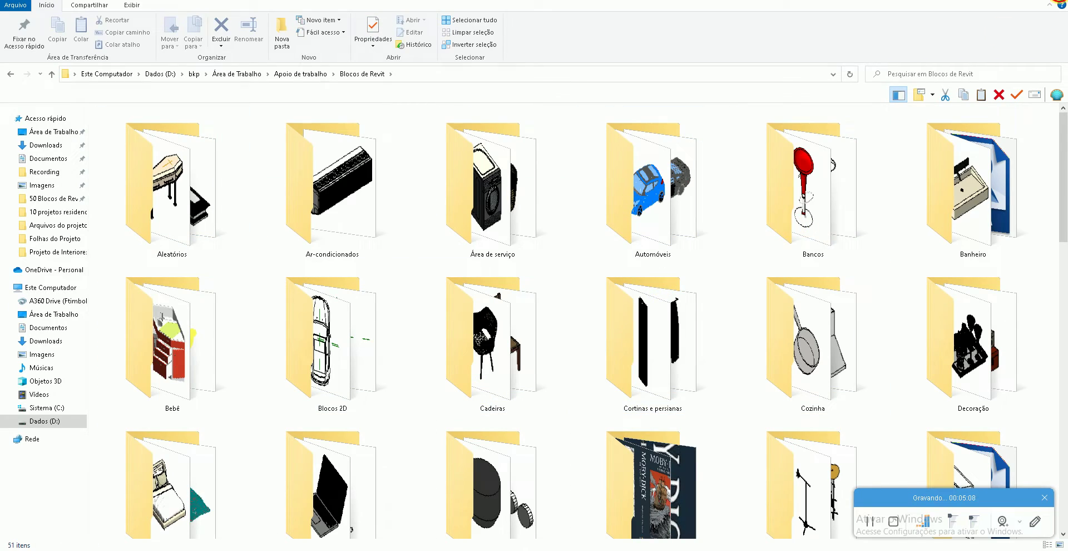
pyautogui.press('super+d')
pyautogui.click(944, 393)
pyautogui.doubleClick(933, 374)
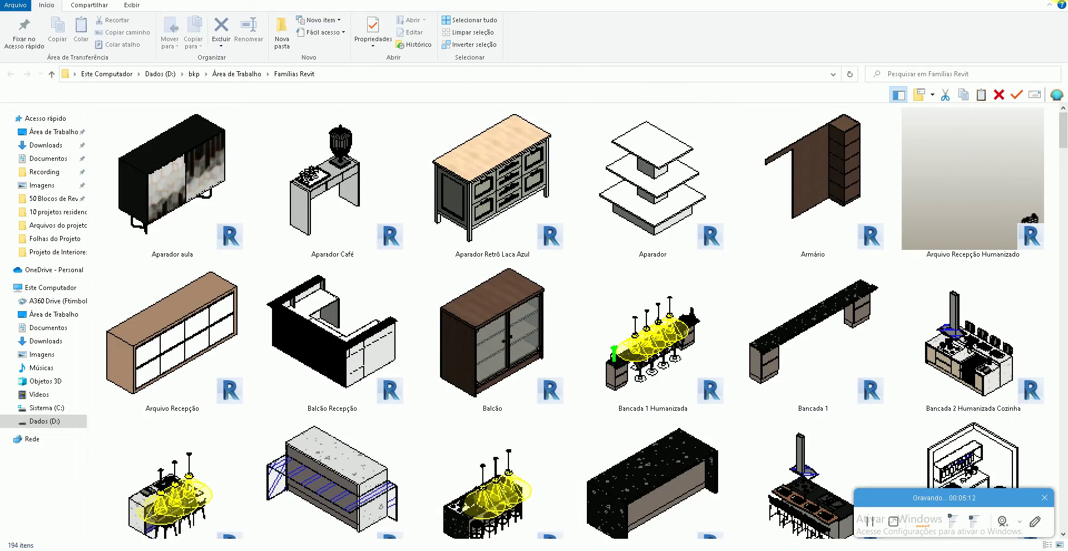
pyautogui.press('super+d')
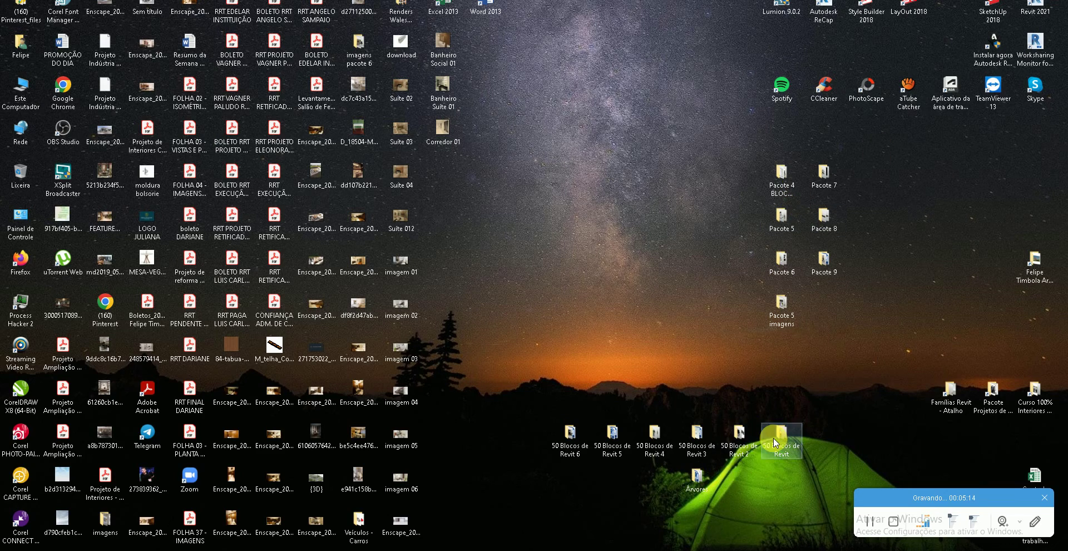
# Open the 50 Blocos de Revit, Pacote 4 and Pacote 5 desktop folders in turn.
pyautogui.doubleClick(778, 436)
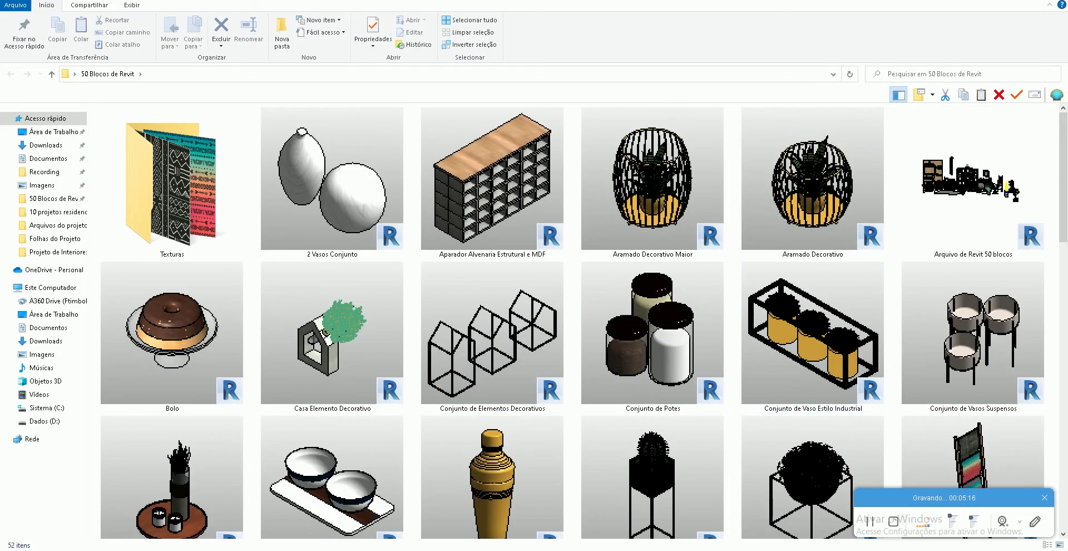
pyautogui.press('super+d')
pyautogui.doubleClick(781, 185)
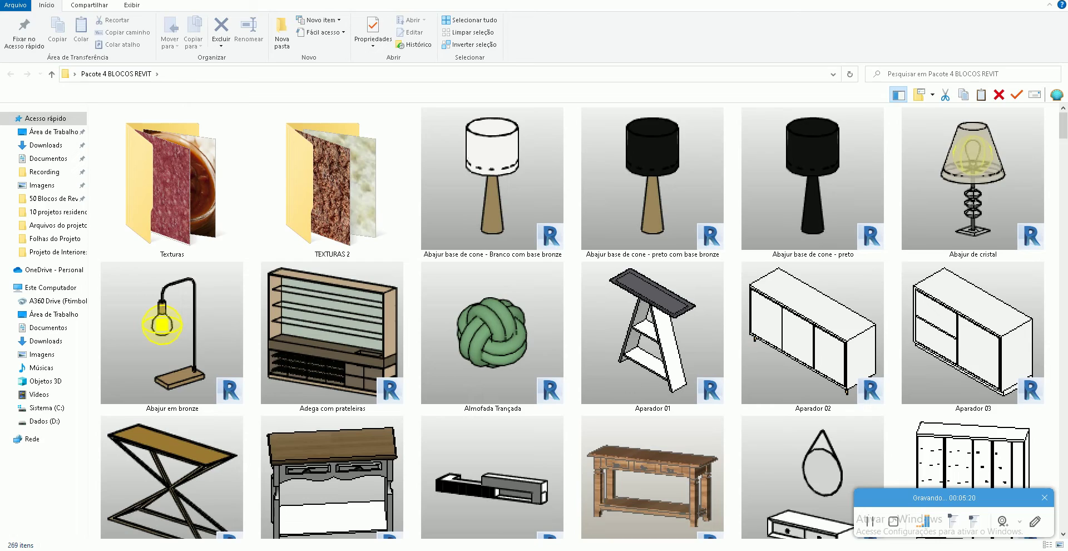
pyautogui.press('super+d')
pyautogui.doubleClick(788, 220)
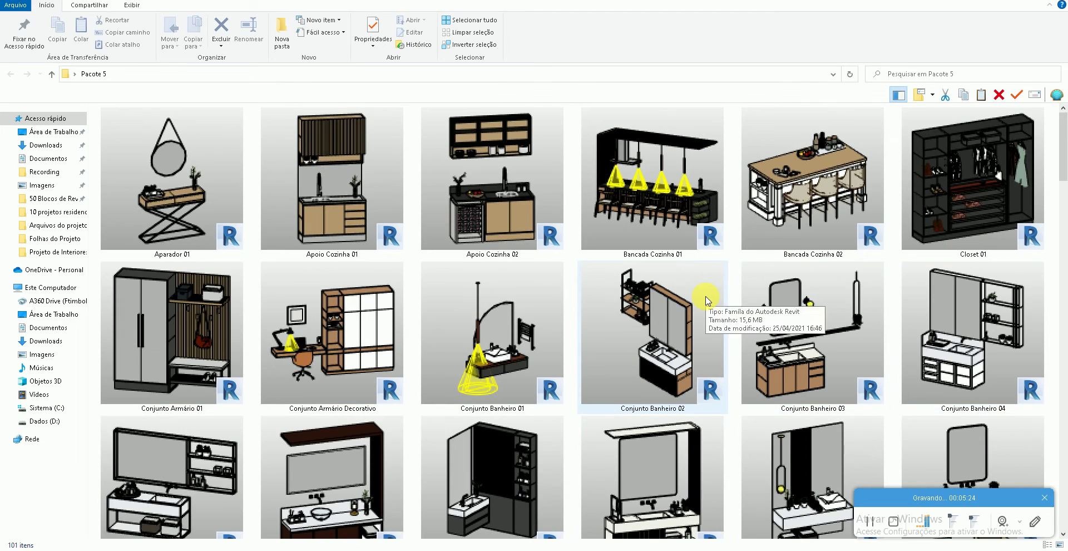
pyautogui.press('super+d')
# Look through the Pacote 6, 7 and 8 folders, then return to Revit's 3D view.
pyautogui.click(786, 258)
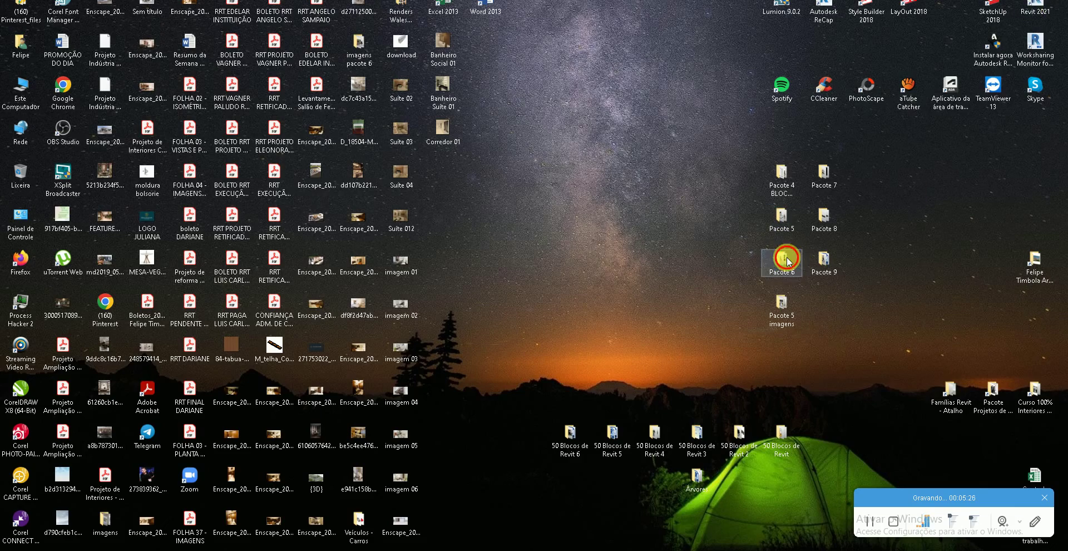
pyautogui.doubleClick(785, 258)
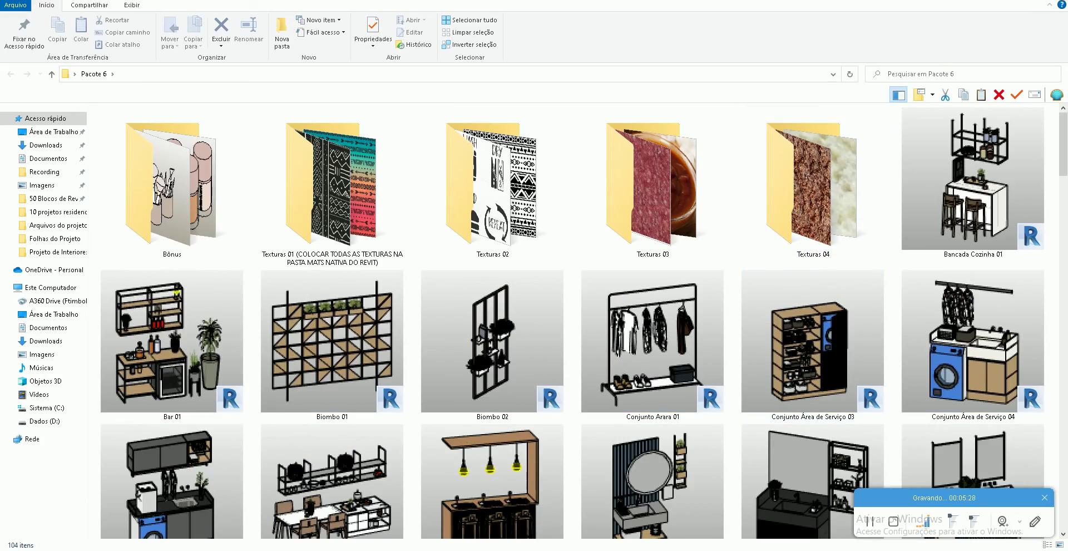
pyautogui.press('super+d')
pyautogui.doubleClick(829, 164)
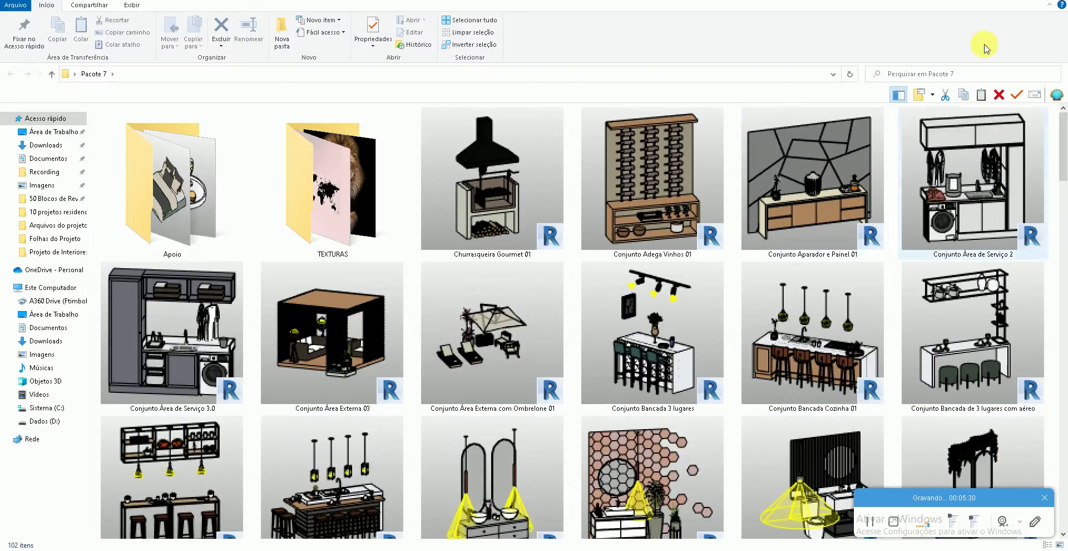
pyautogui.press('super+d')
pyautogui.doubleClick(829, 204)
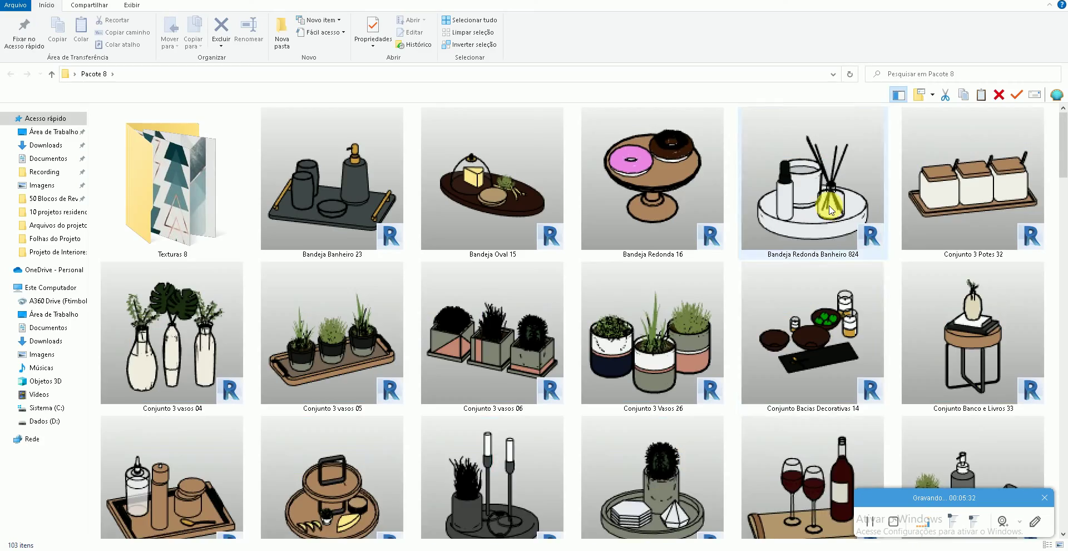
pyautogui.scroll(-1, 830, 209)
pyautogui.press('super+d')
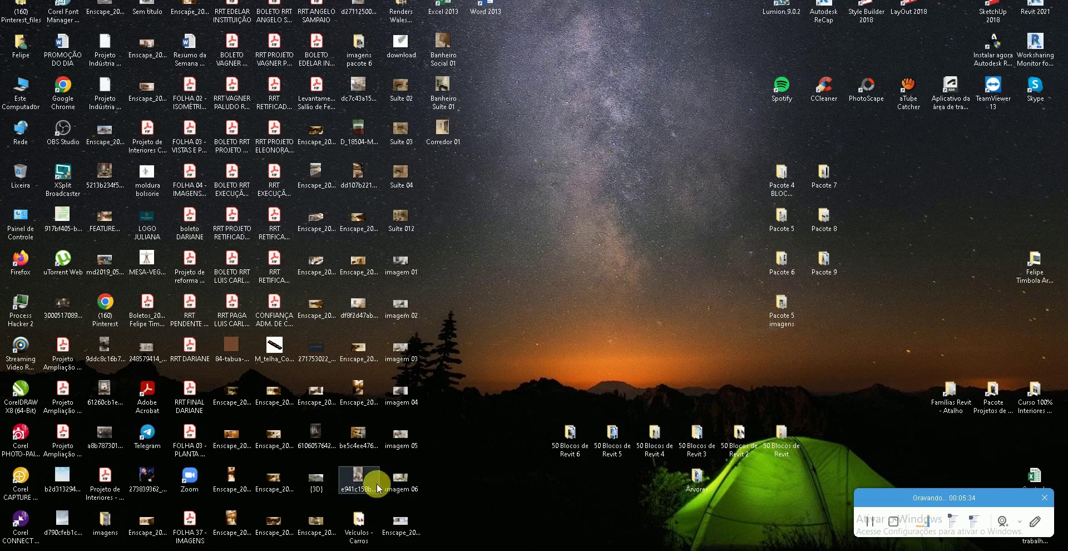
pyautogui.hotkey('alt', 'Tab')
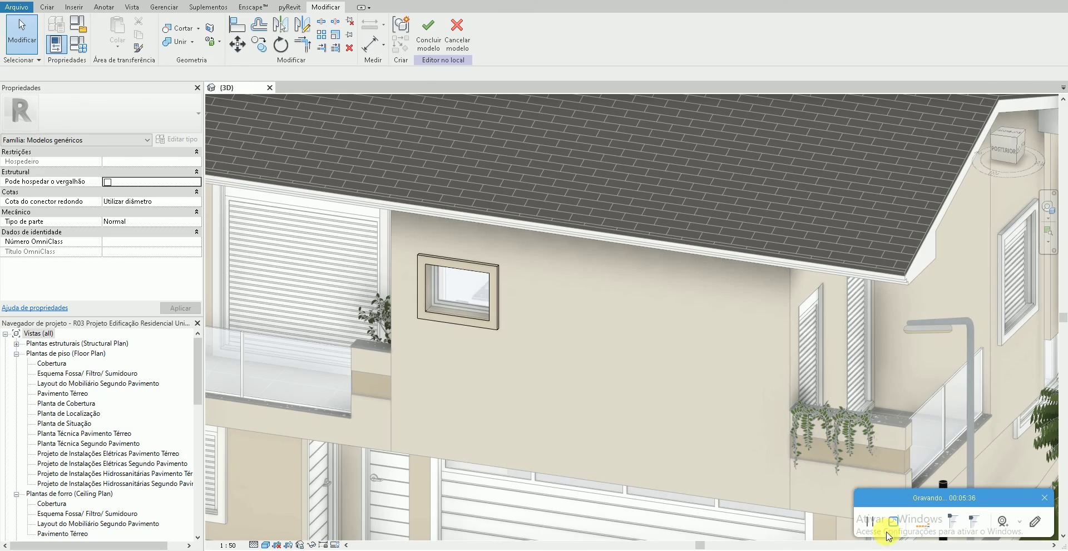